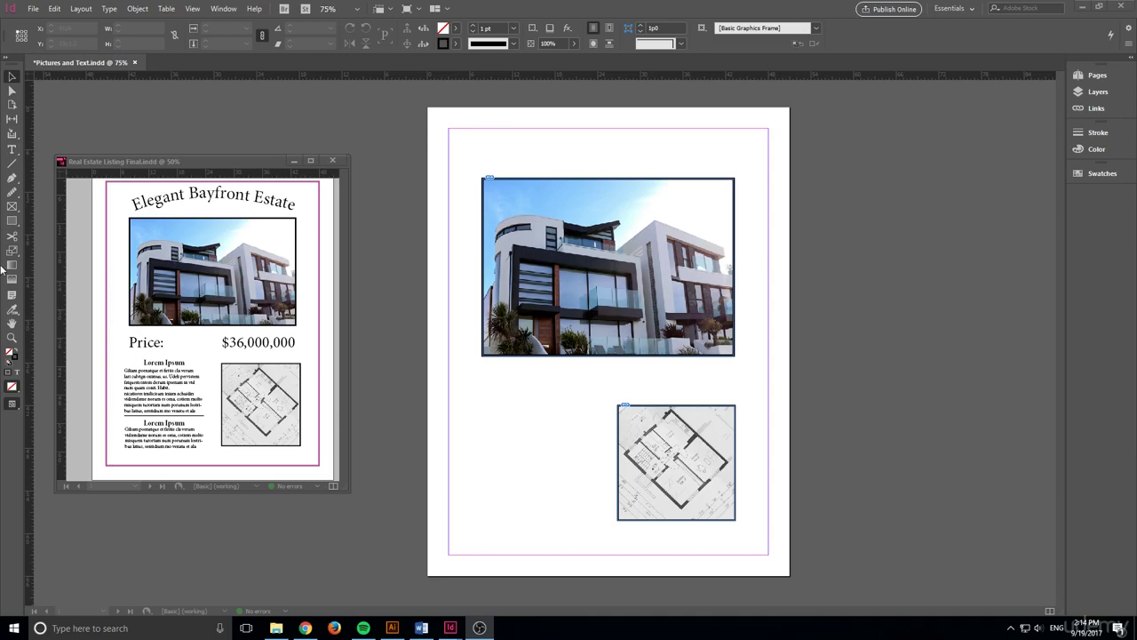
pyautogui.click(13, 150)
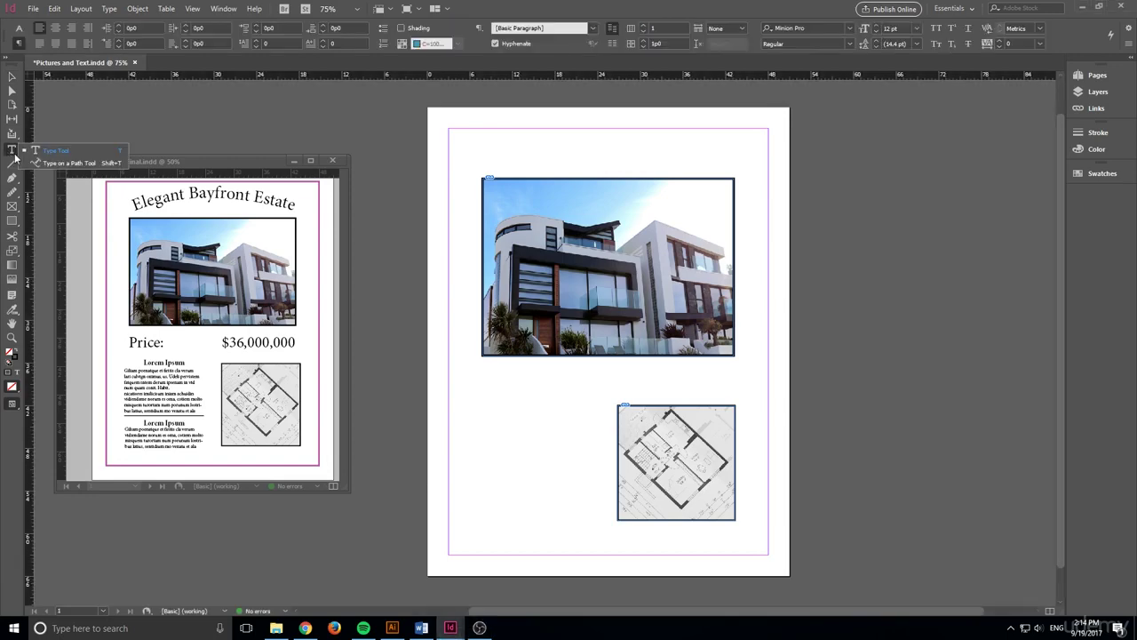
pyautogui.click(75, 165)
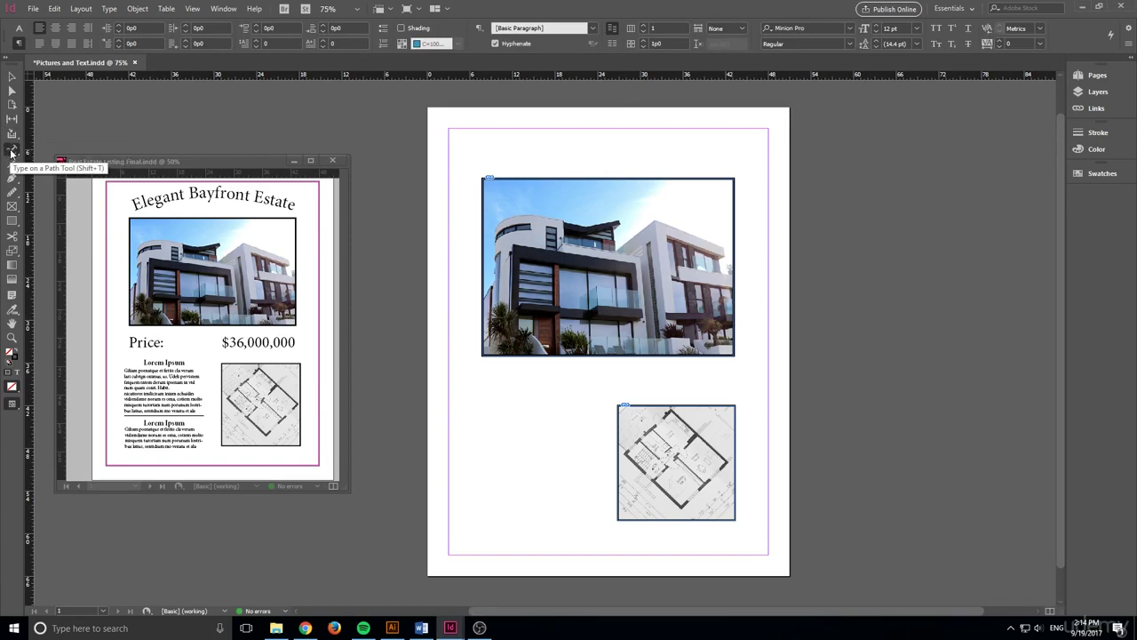
pyautogui.click(11, 151)
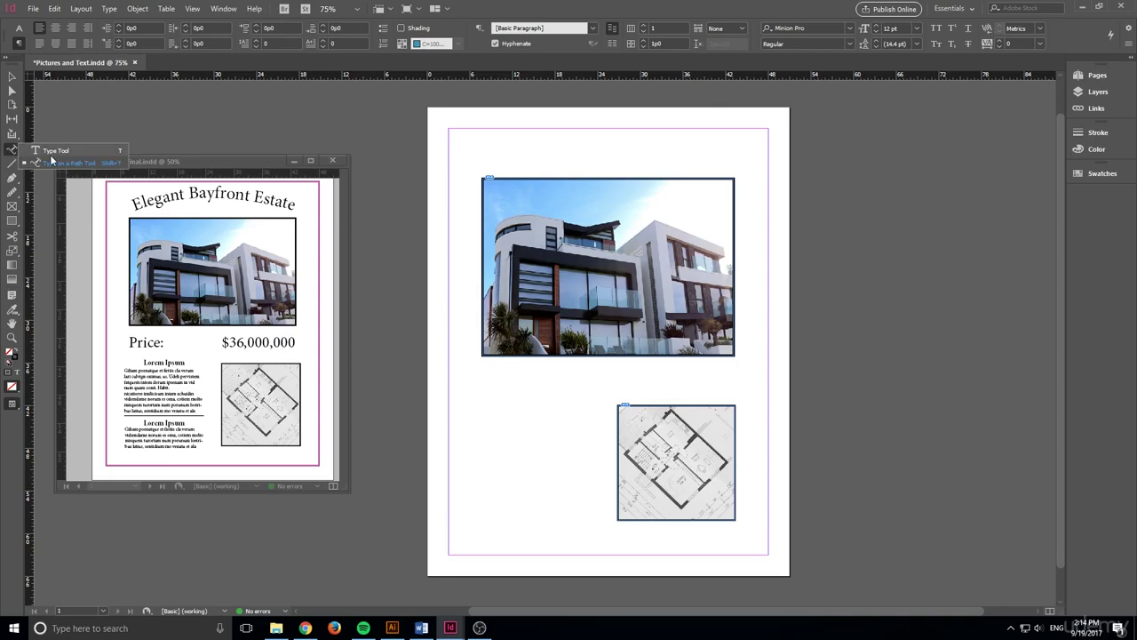
pyautogui.click(52, 153)
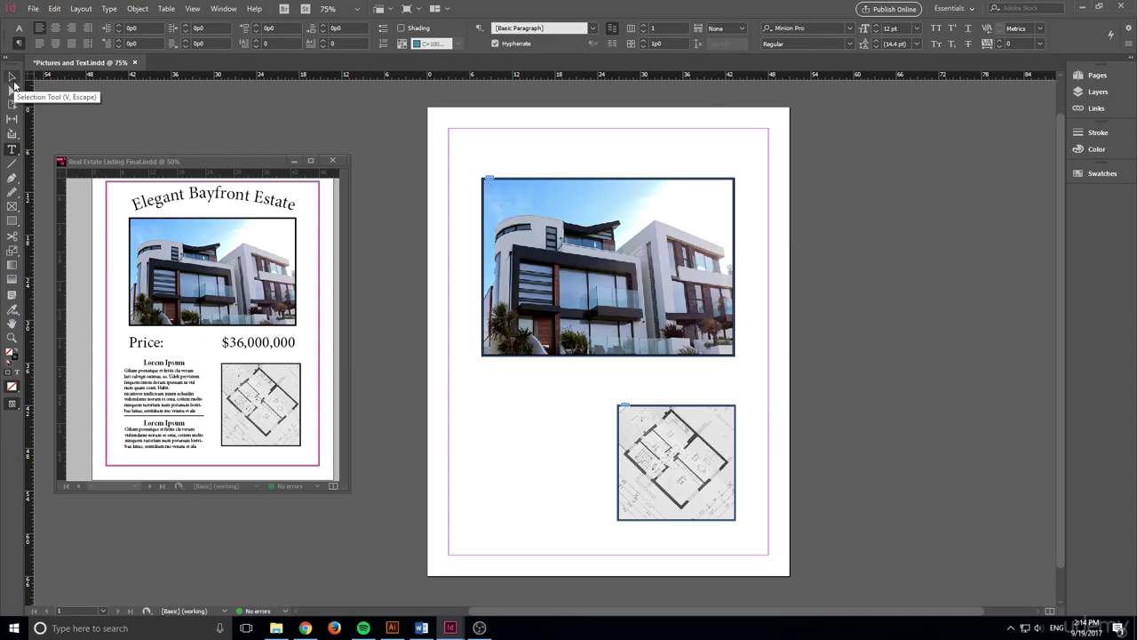
pyautogui.click(12, 81)
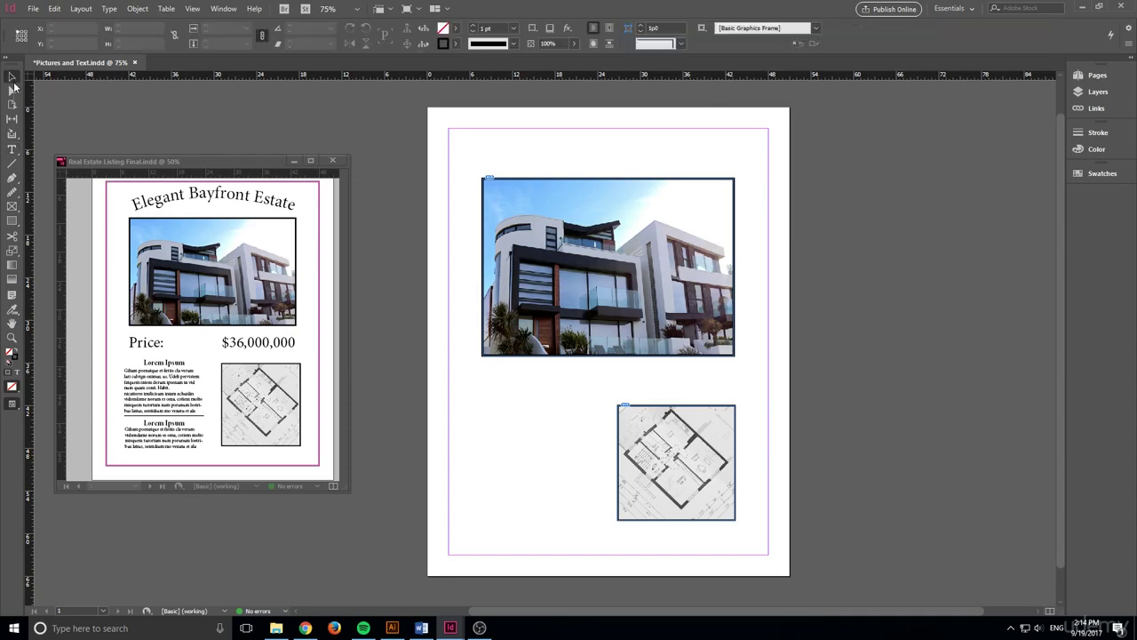
# Create a text frame about 17p10 wide and 4p10 high below the house photo, aligned with its left edge, containing "Price:"
pyautogui.press('t')
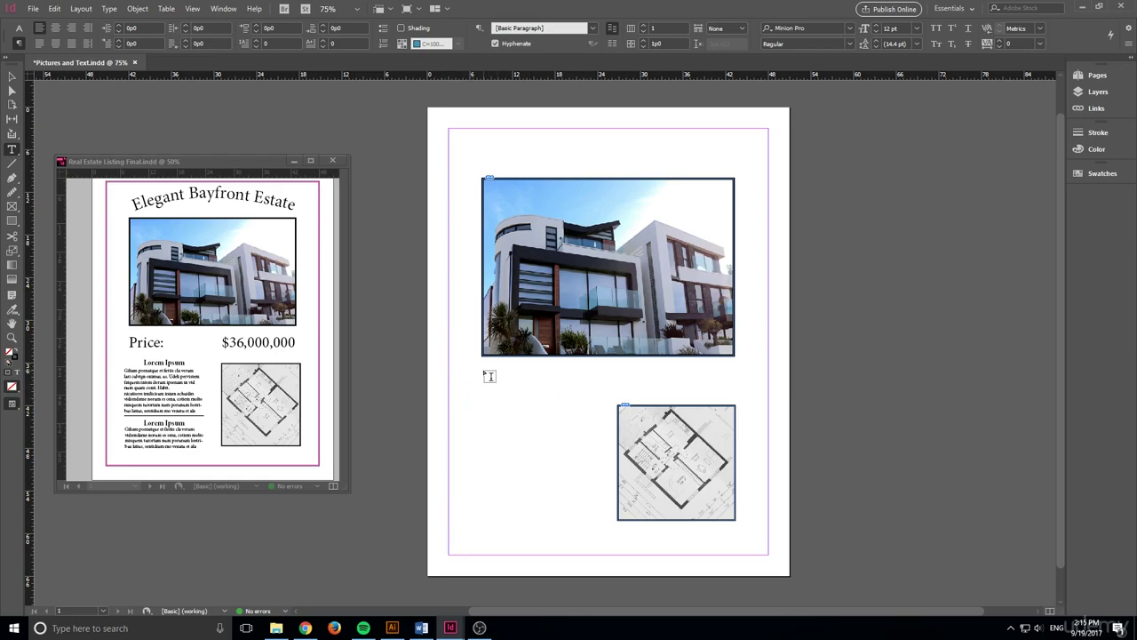
pyautogui.moveTo(484, 372); pyautogui.dragTo(607, 405)
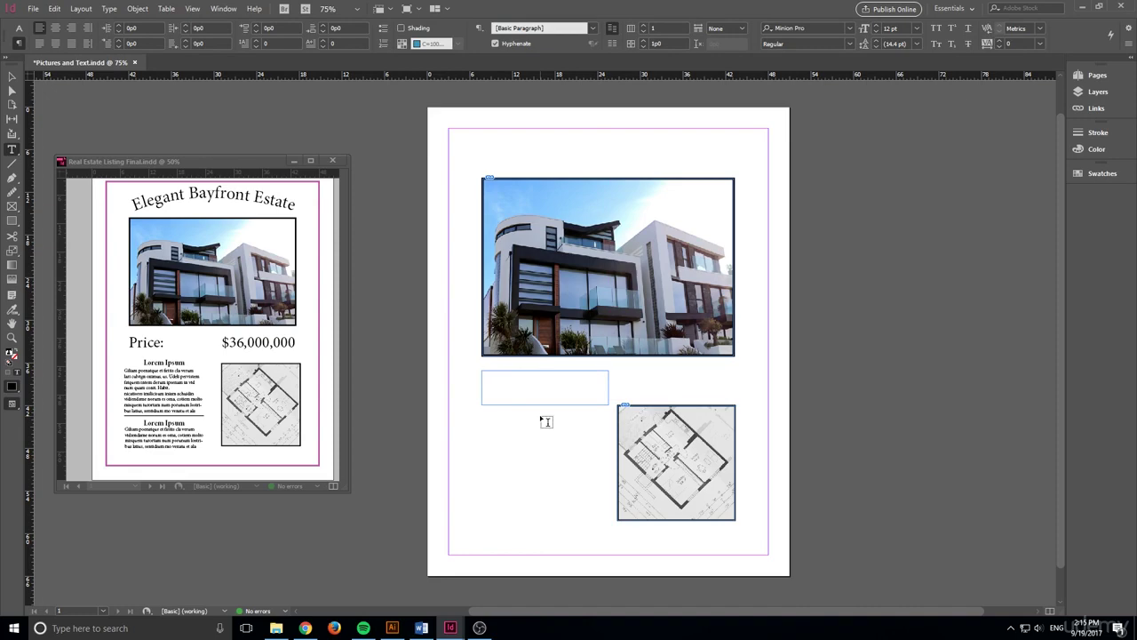
pyautogui.write('Price:')
# Select the "Price:" text and set its font to Bungee
pyautogui.moveTo(499, 374); pyautogui.dragTo(476, 371)
pyautogui.click(501, 375)
pyautogui.hotkey('ctrl', 'a')
pyautogui.click(506, 373)
pyautogui.doubleClick(512, 373)
pyautogui.click(850, 28)
pyautogui.scroll(-1, 848, 365)
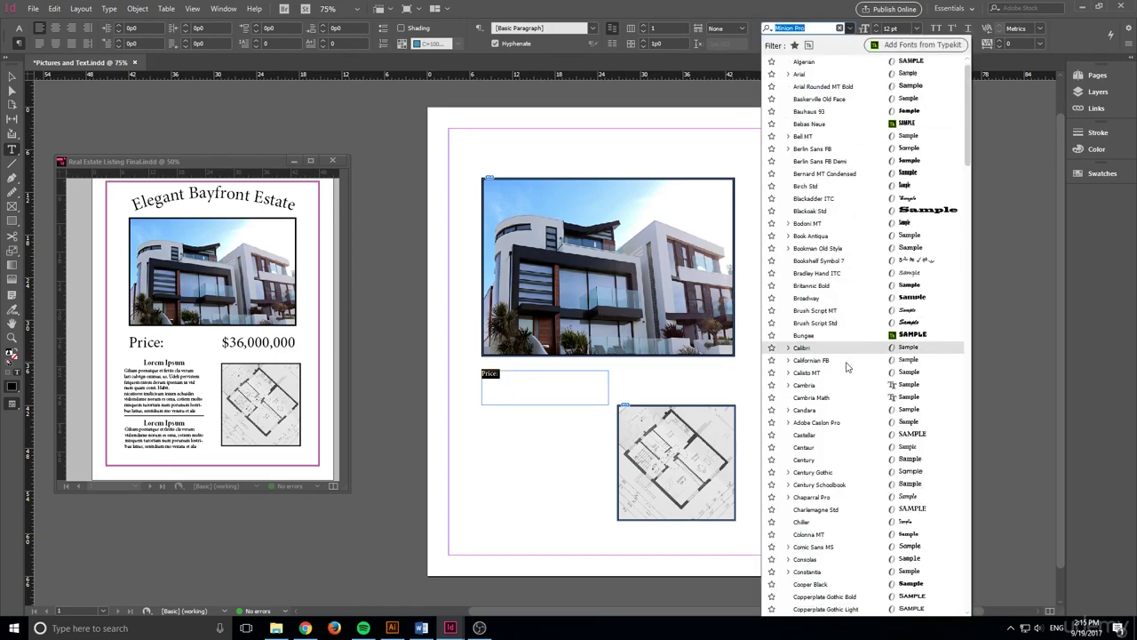
pyautogui.scroll(1, 833, 479)
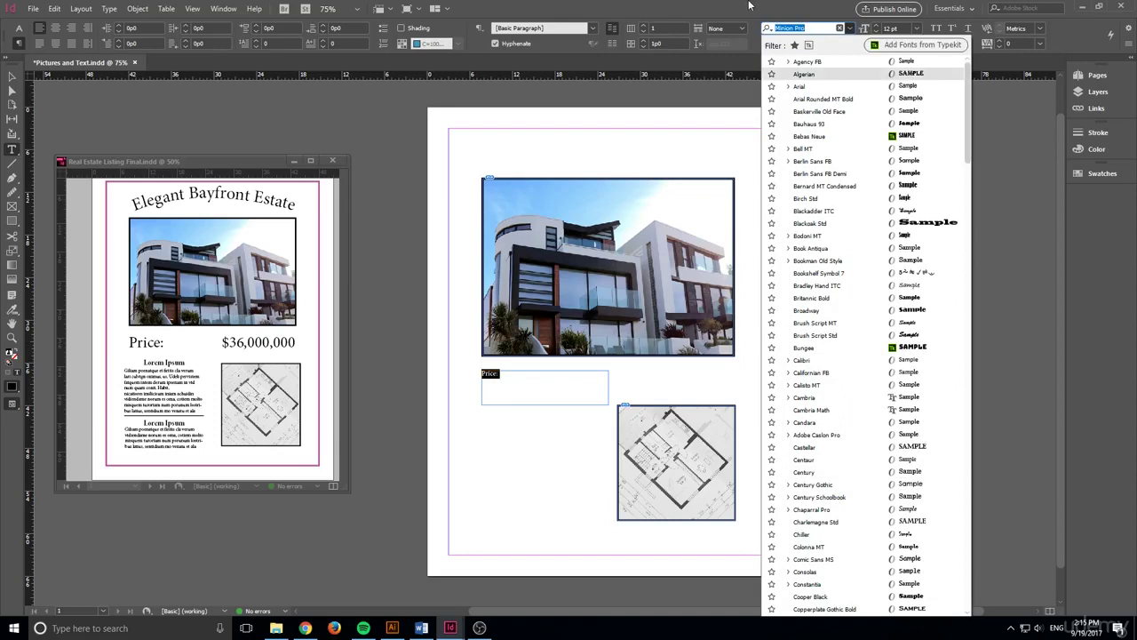
pyautogui.scroll(-4, 837, 241)
pyautogui.scroll(-3, 835, 241)
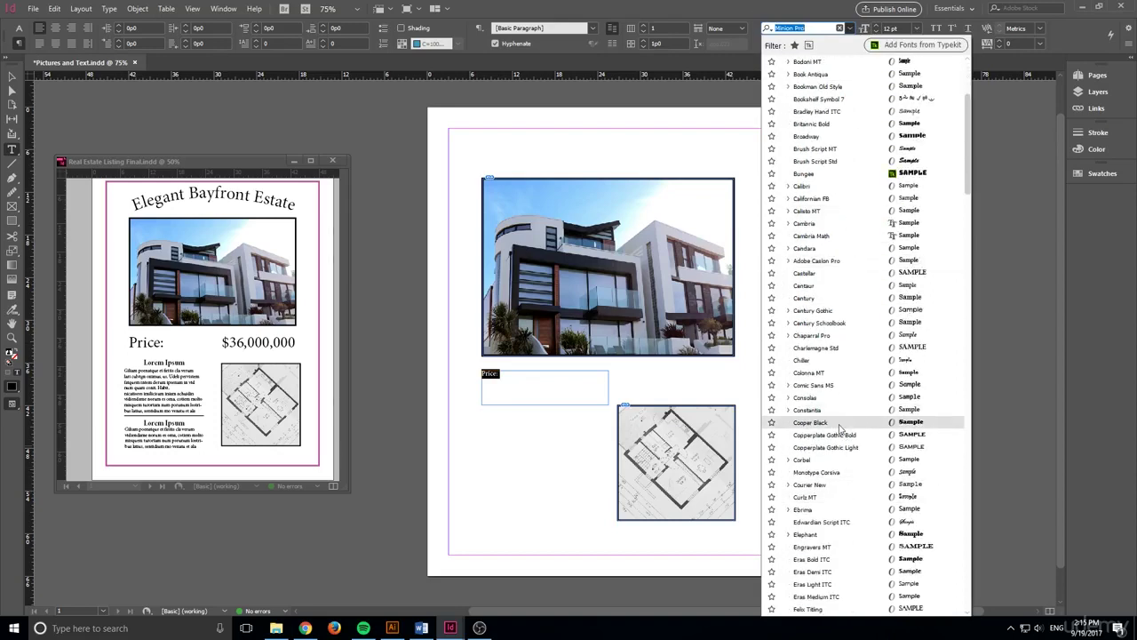
pyautogui.click(822, 397)
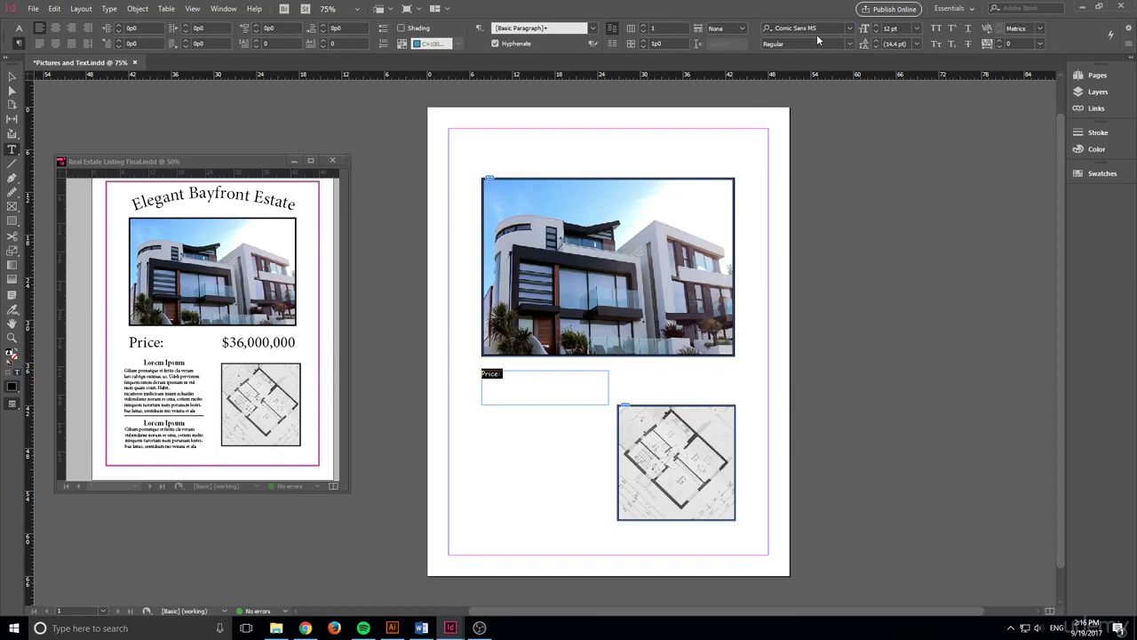
pyautogui.scroll(-7, 817, 33)
pyautogui.scroll(-8, 816, 30)
pyautogui.scroll(-4, 816, 30)
# Set the whole "Price:" text to a font size of 30 pt
pyautogui.click(521, 383)
pyautogui.moveTo(521, 378); pyautogui.dragTo(462, 373)
pyautogui.click(877, 26)
pyautogui.click(876, 26)
pyautogui.click(876, 26)
pyautogui.click(877, 26)
pyautogui.click(876, 26)
pyautogui.click(876, 26)
pyautogui.click(886, 28)
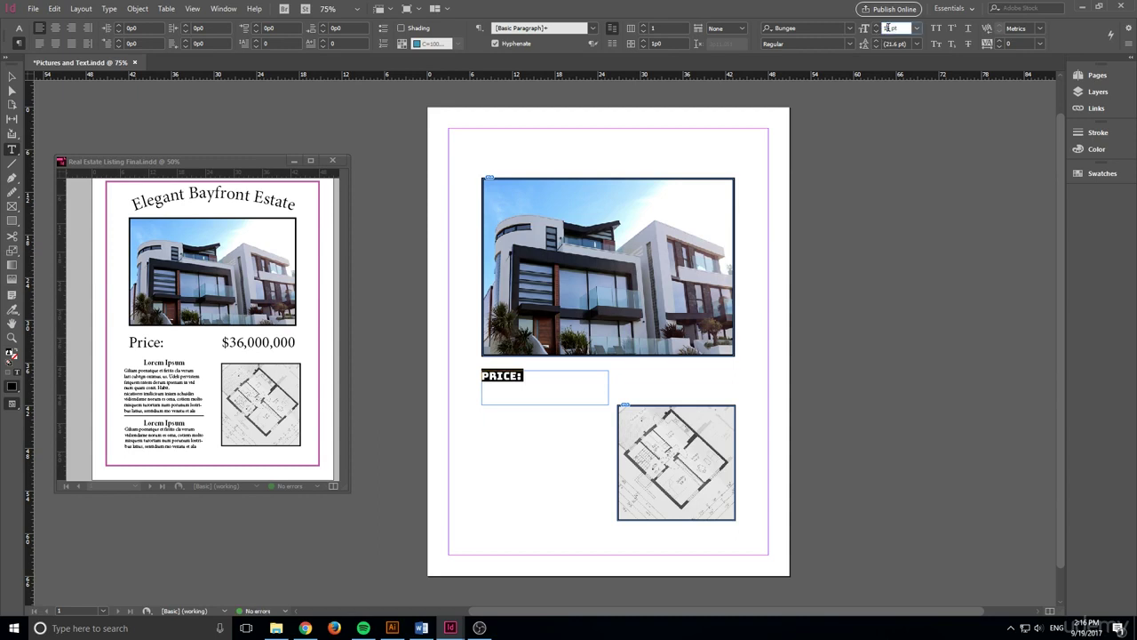
pyautogui.click(912, 30)
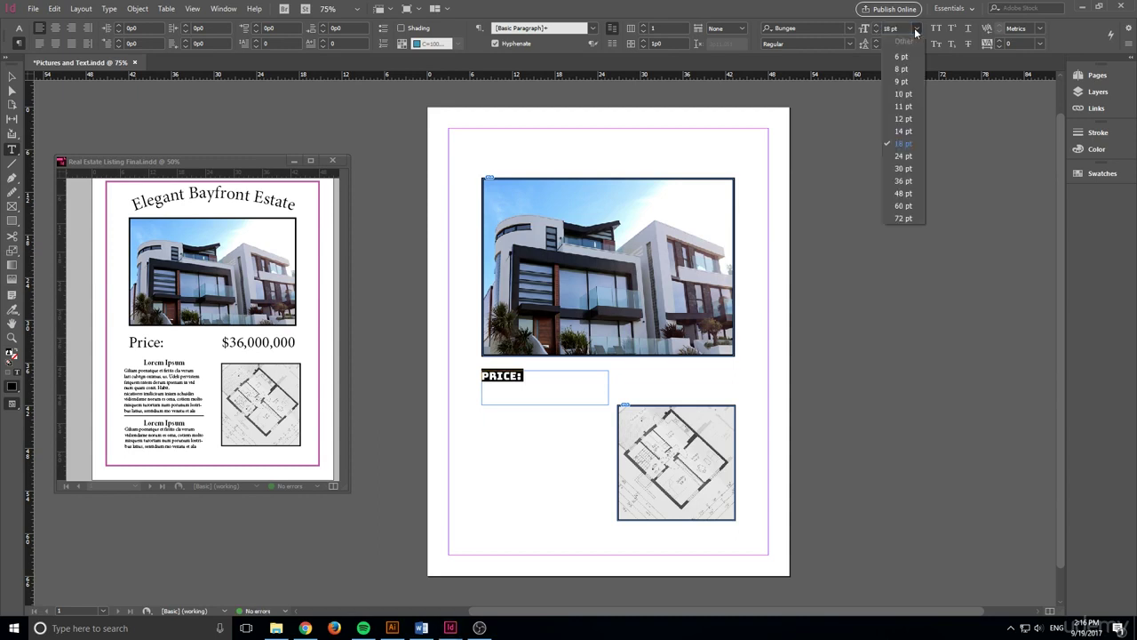
pyautogui.click(903, 180)
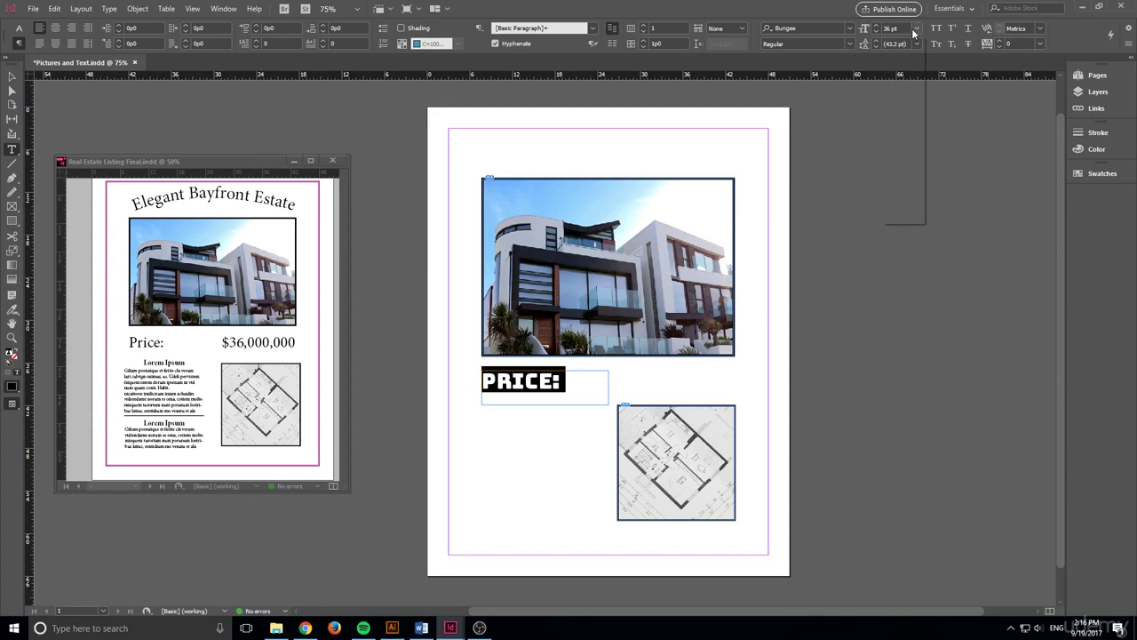
pyautogui.click(916, 28)
pyautogui.click(907, 169)
pyautogui.click(511, 398)
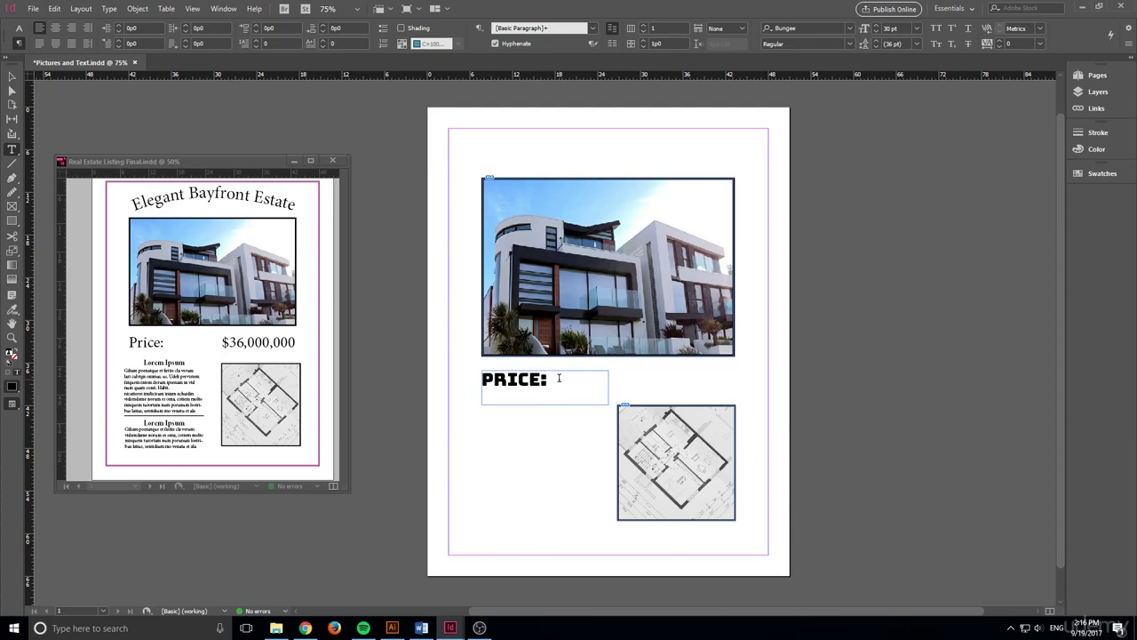
# Shrink the "Price:" text frame around its text to about 9p8 wide and 2p8 high
pyautogui.moveTo(552, 379); pyautogui.dragTo(444, 360)
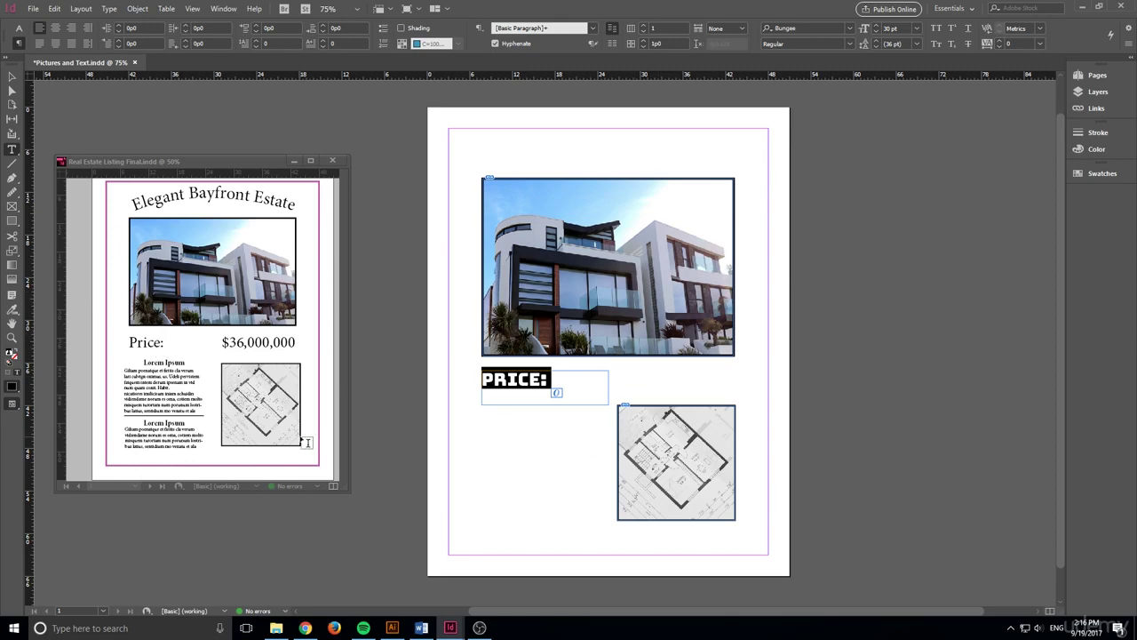
pyautogui.click(12, 76)
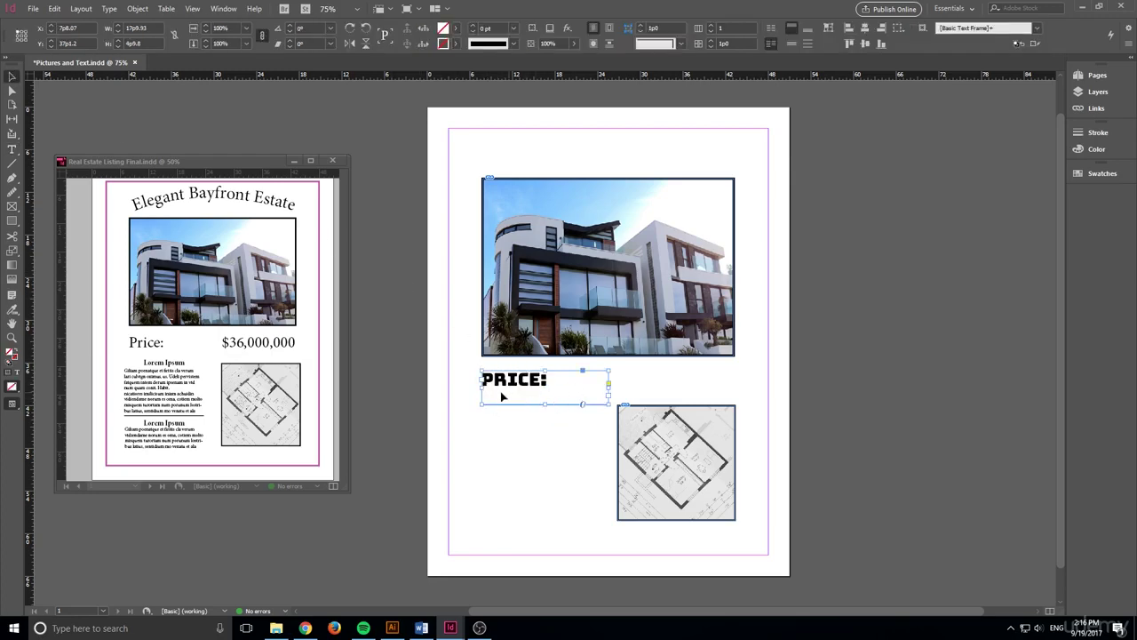
pyautogui.moveTo(550, 404); pyautogui.dragTo(511, 385)
pyautogui.click(558, 400)
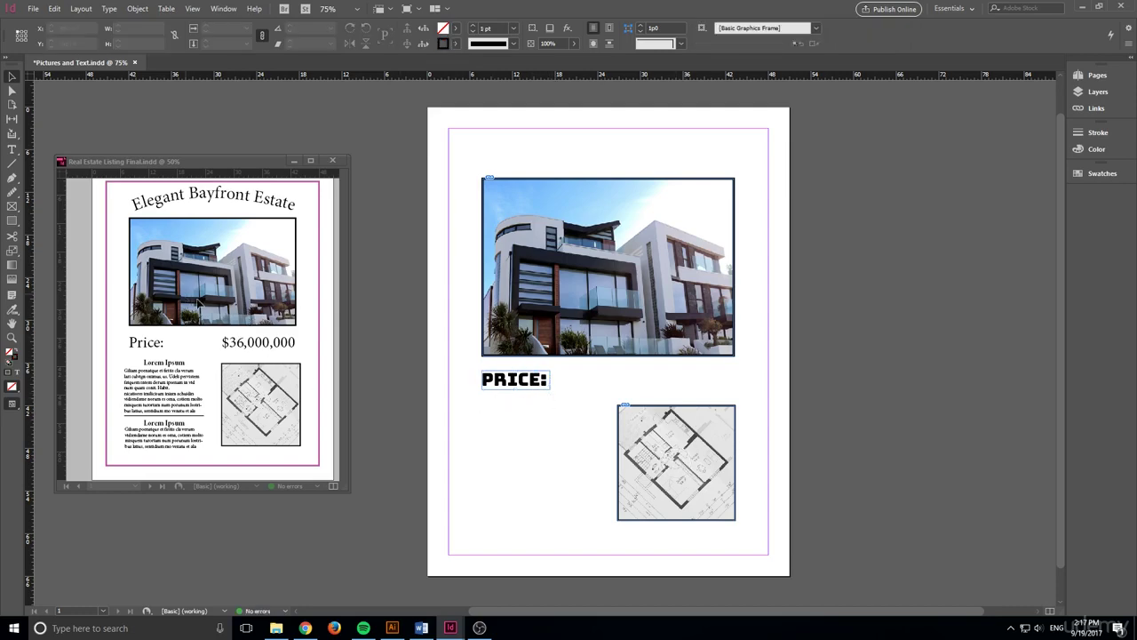
# Copy the "Price:" text frame and paste a duplicate onto the page
pyautogui.click(543, 381)
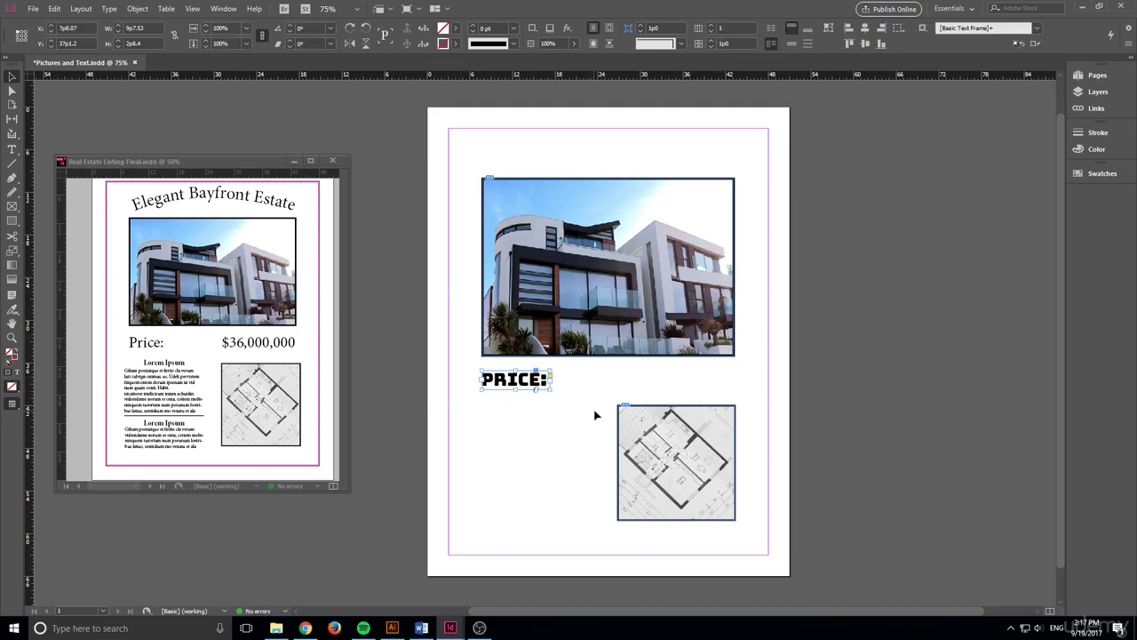
pyautogui.rightClick(533, 383)
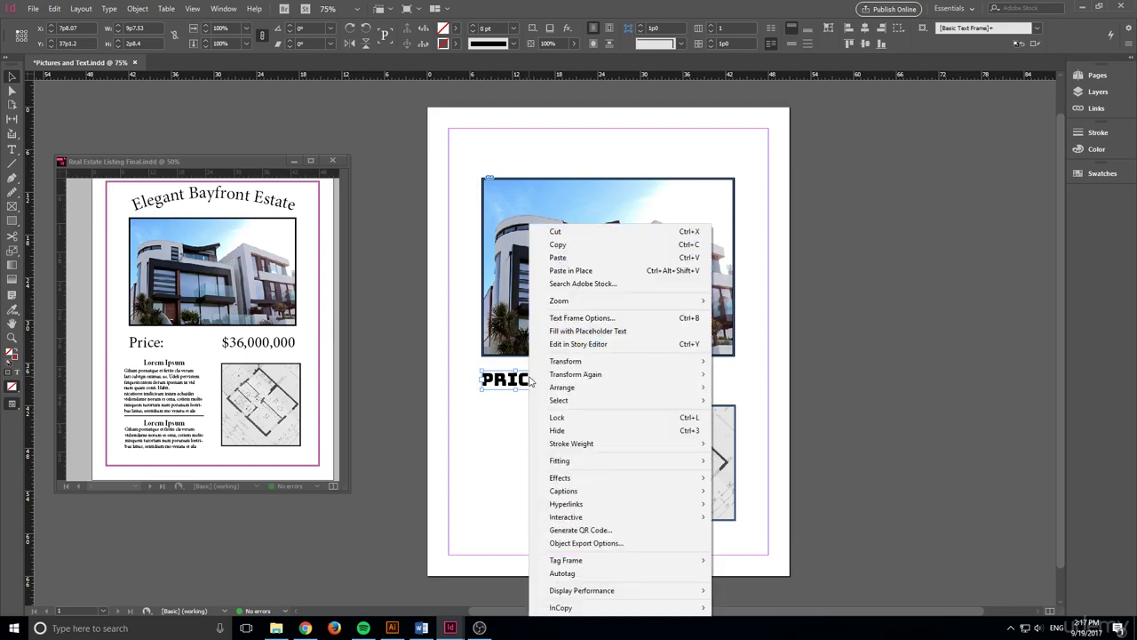
pyautogui.click(586, 244)
pyautogui.rightClick(585, 375)
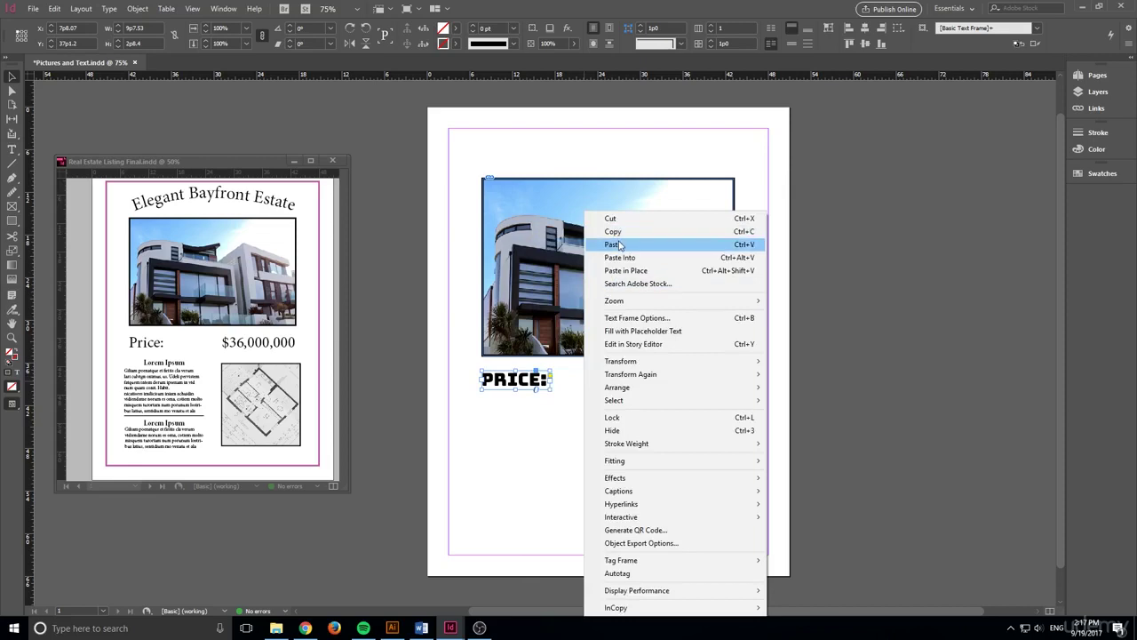
pyautogui.click(613, 244)
# Place the duplicate above the floor plan at about X 30p3, Y 37p2, and nudge the original "Price:" frame level with it
pyautogui.moveTo(560, 349); pyautogui.dragTo(689, 389)
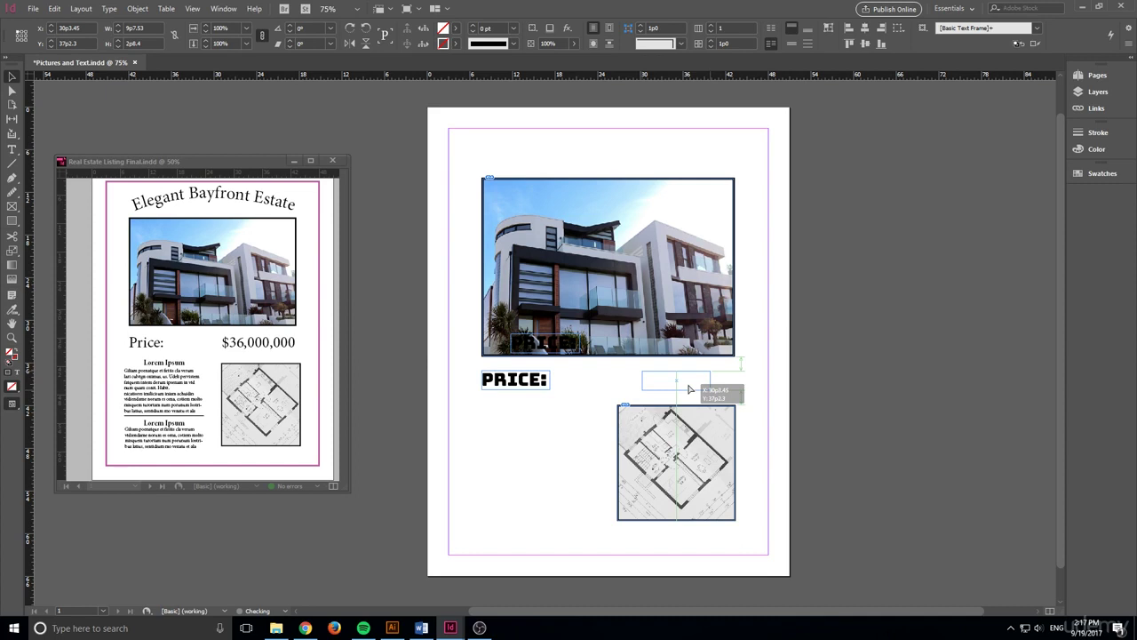
pyautogui.moveTo(689, 389); pyautogui.dragTo(690, 390)
pyautogui.moveTo(689, 389); pyautogui.dragTo(688, 390)
pyautogui.moveTo(502, 384); pyautogui.dragTo(500, 389)
pyautogui.click(559, 437)
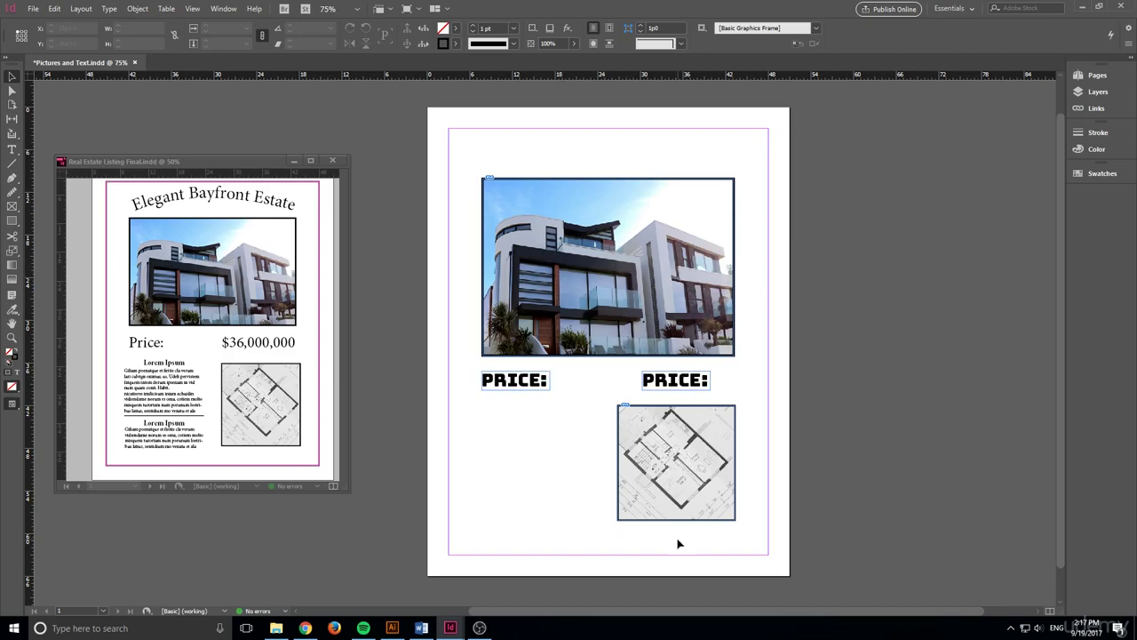
# Replace the text in the duplicate frame above the floor plan with 36,000,000
pyautogui.click(659, 387)
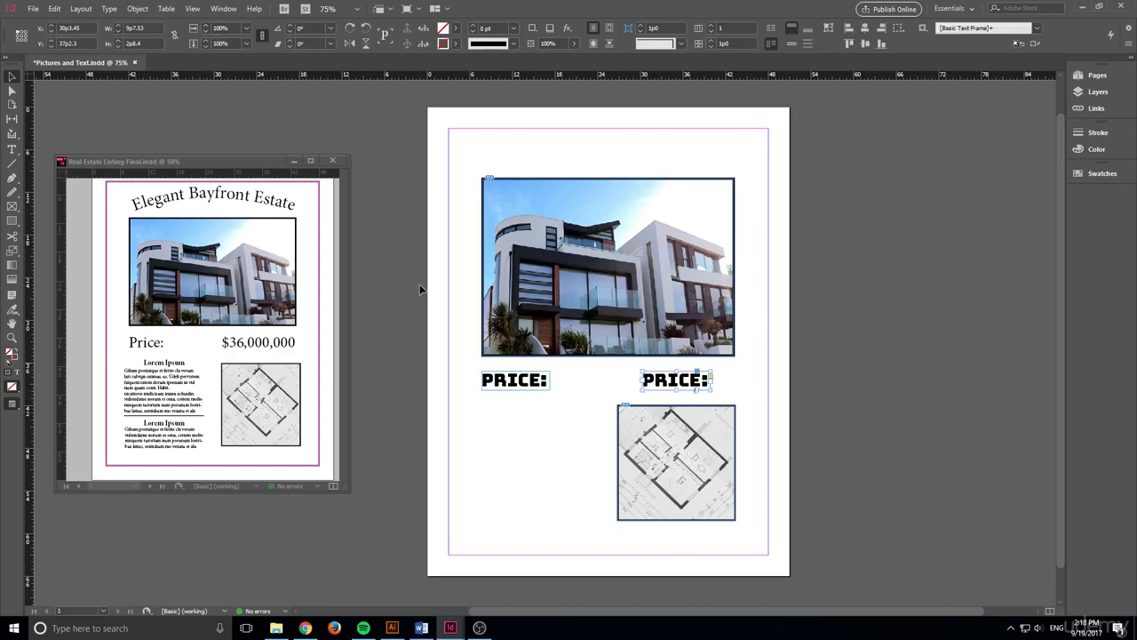
pyautogui.click(11, 149)
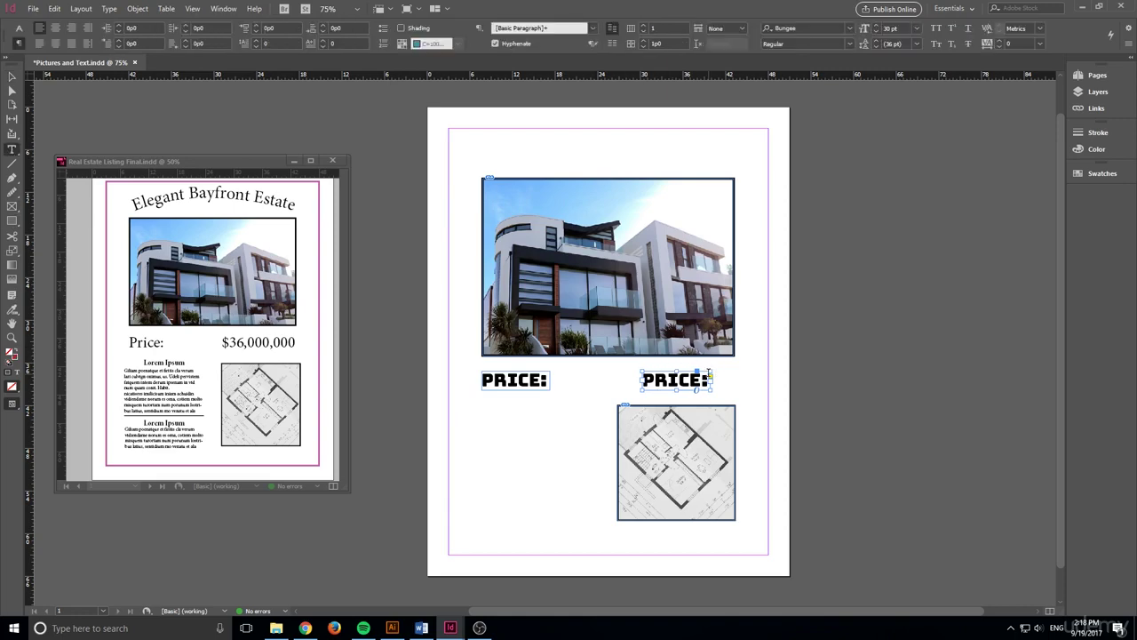
pyautogui.moveTo(709, 376); pyautogui.dragTo(624, 373)
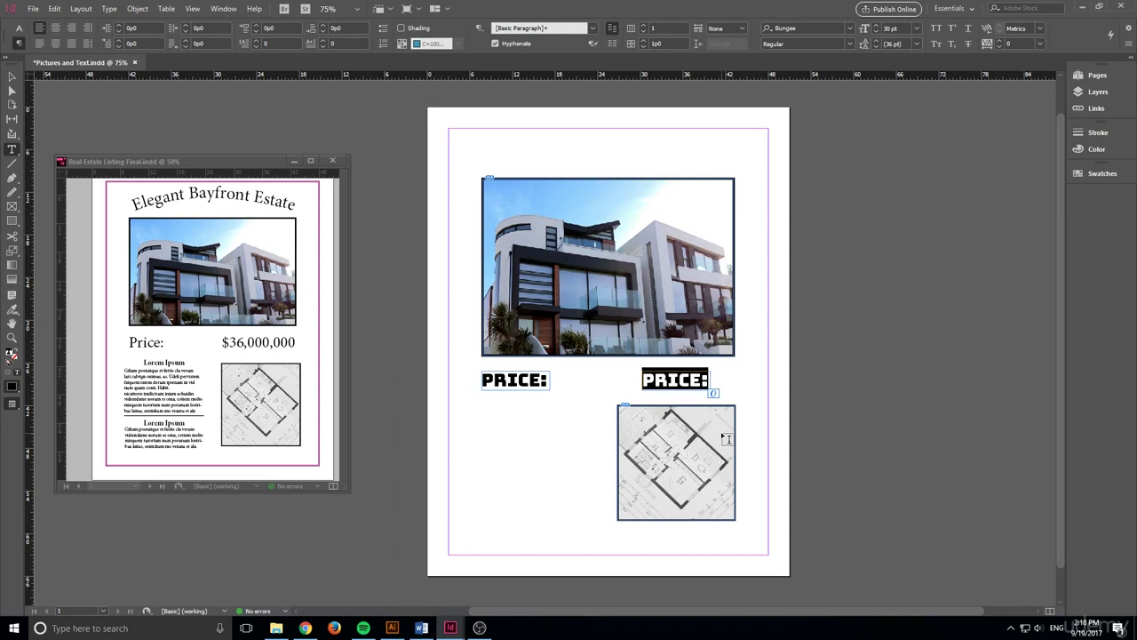
pyautogui.press('BackSpace')
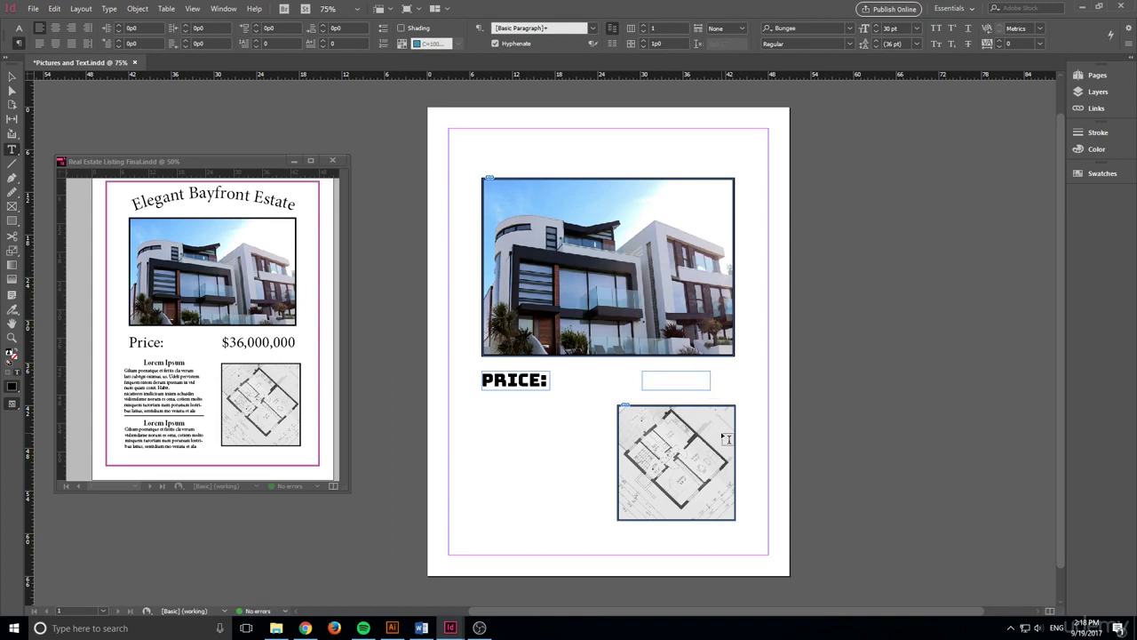
pyautogui.write('35')
pyautogui.press('BackSpace')
pyautogui.write('6.')
pyautogui.press('BackSpace')
pyautogui.write(',000')
pyautogui.press('Escape')
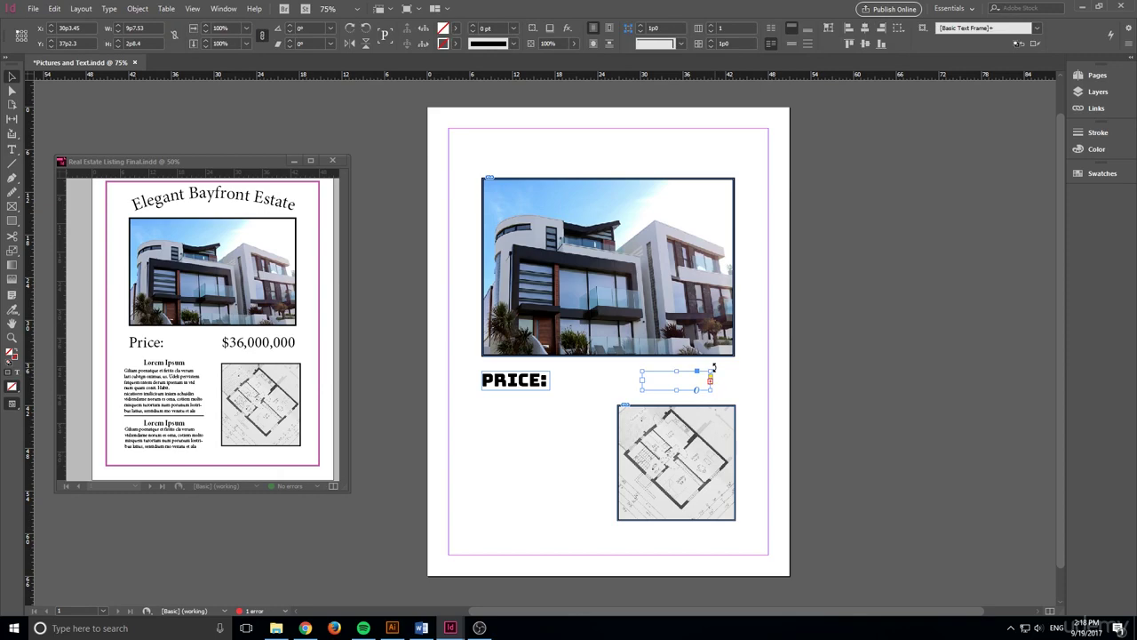
# Resize the amount's frame to about 16p3 wide and 2p10 high, placed just above the floor plan at about X 28p5
pyautogui.moveTo(711, 370); pyautogui.dragTo(814, 365)
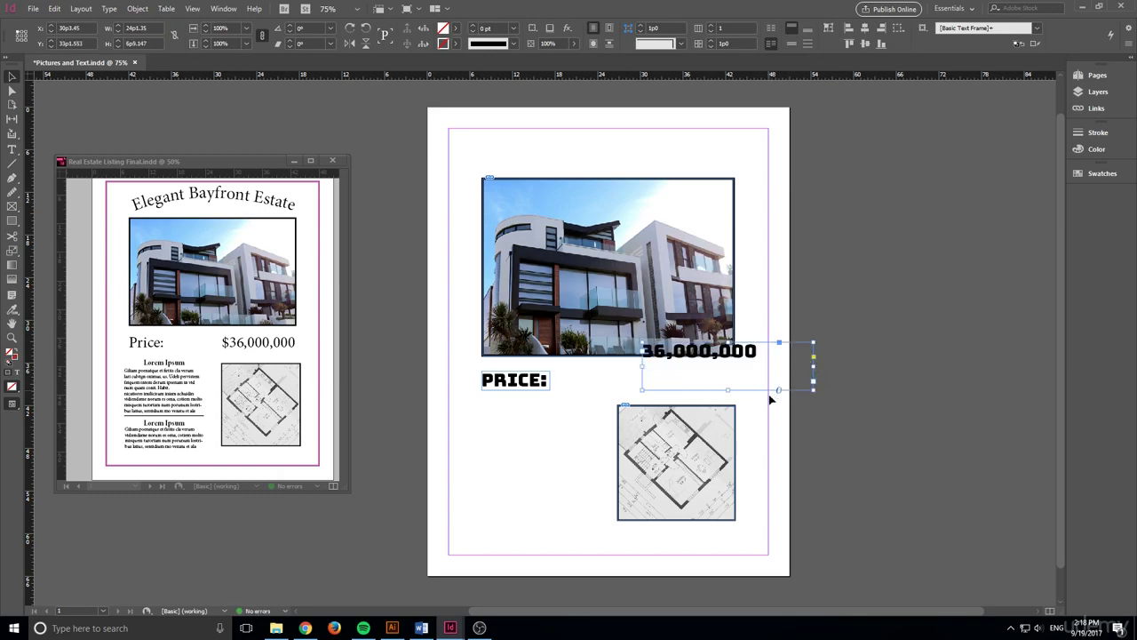
pyautogui.moveTo(730, 390); pyautogui.dragTo(730, 361)
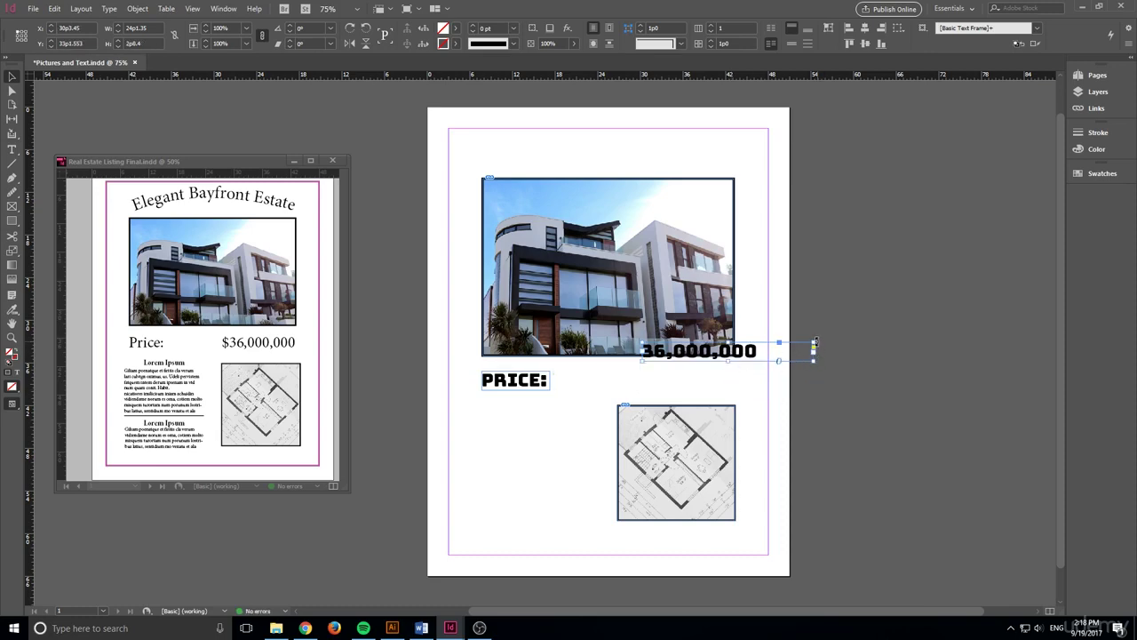
pyautogui.moveTo(814, 341); pyautogui.dragTo(731, 378)
# Add a dollar sign before 36,000,000 and fit its frame to about 19p7 by 2p8, level with "Price:"
pyautogui.doubleClick(648, 380)
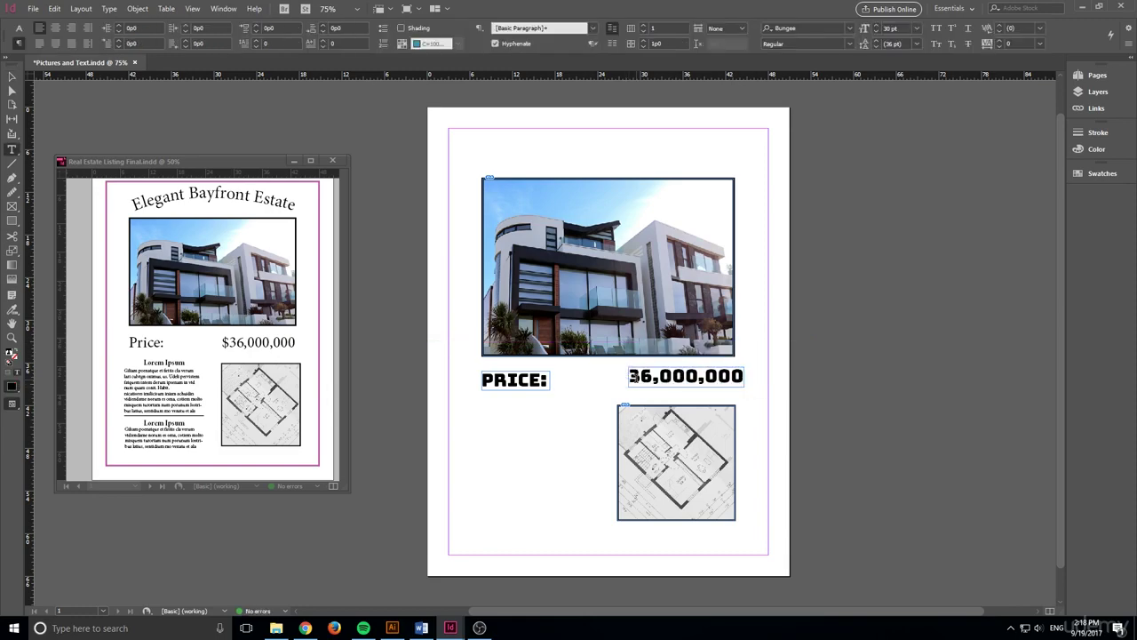
pyautogui.click(633, 378)
pyautogui.hotkey('ctrl', 'a')
pyautogui.press('BackSpace')
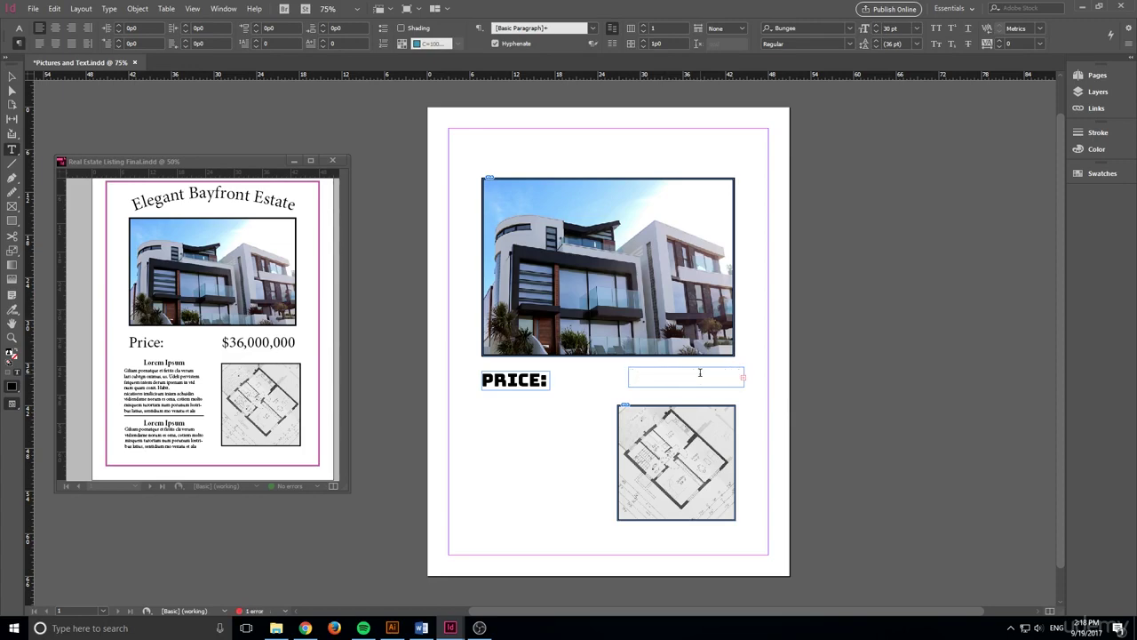
pyautogui.press('Escape')
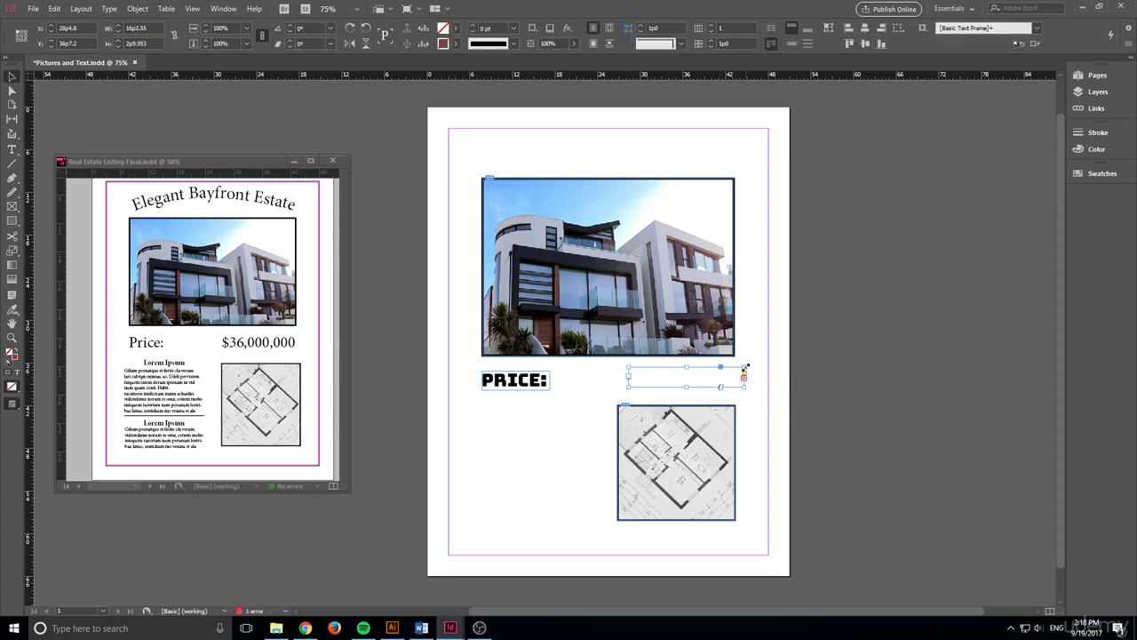
pyautogui.moveTo(744, 366); pyautogui.dragTo(705, 381)
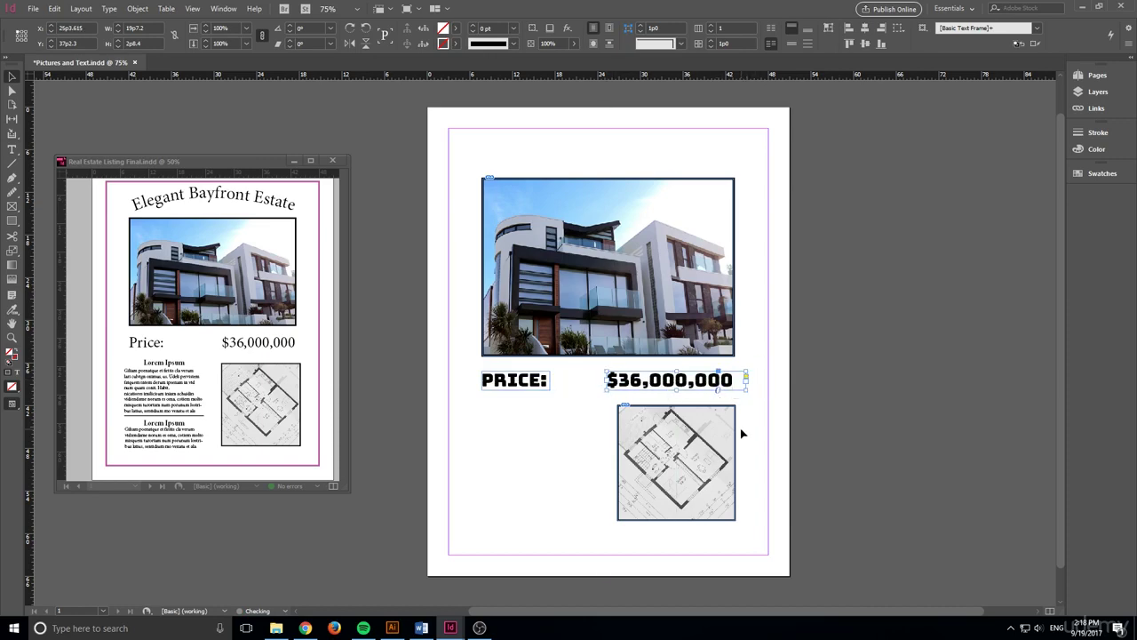
pyautogui.click(902, 426)
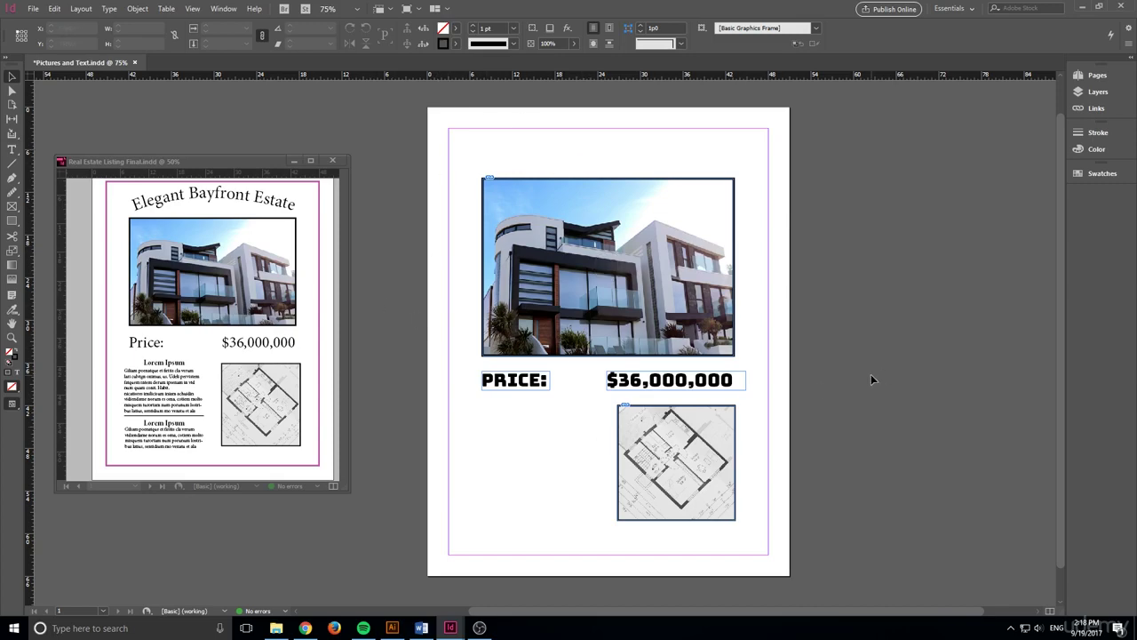
# Draw a text frame about 17p5 by 9p6 below "Price:", beside the floor plan, and fill it with placeholder text
pyautogui.press('w')
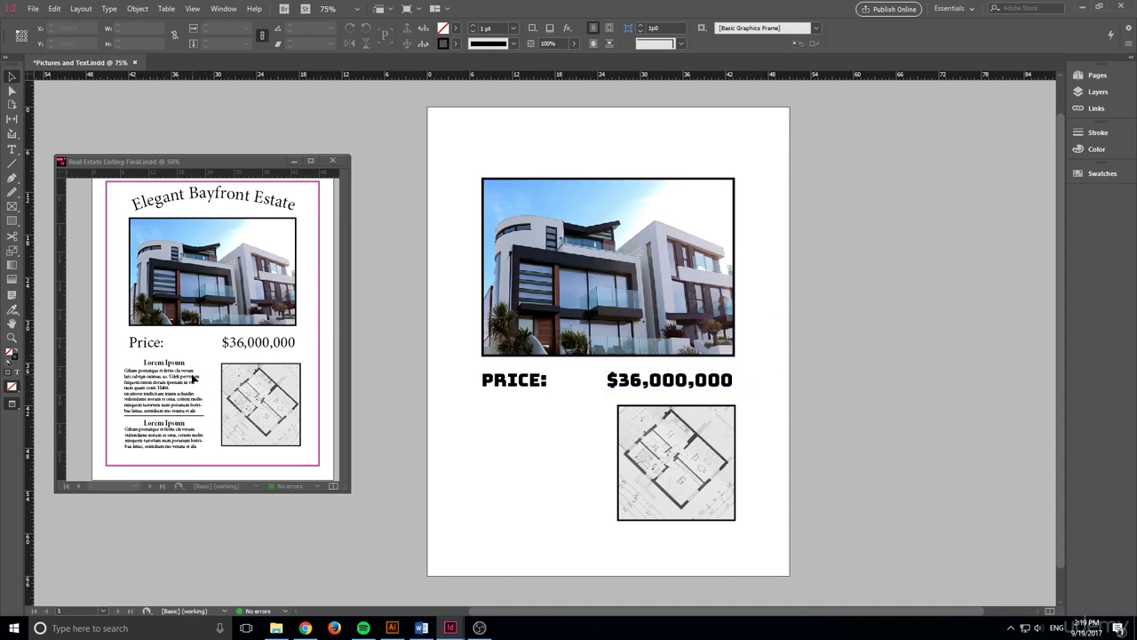
pyautogui.press('w')
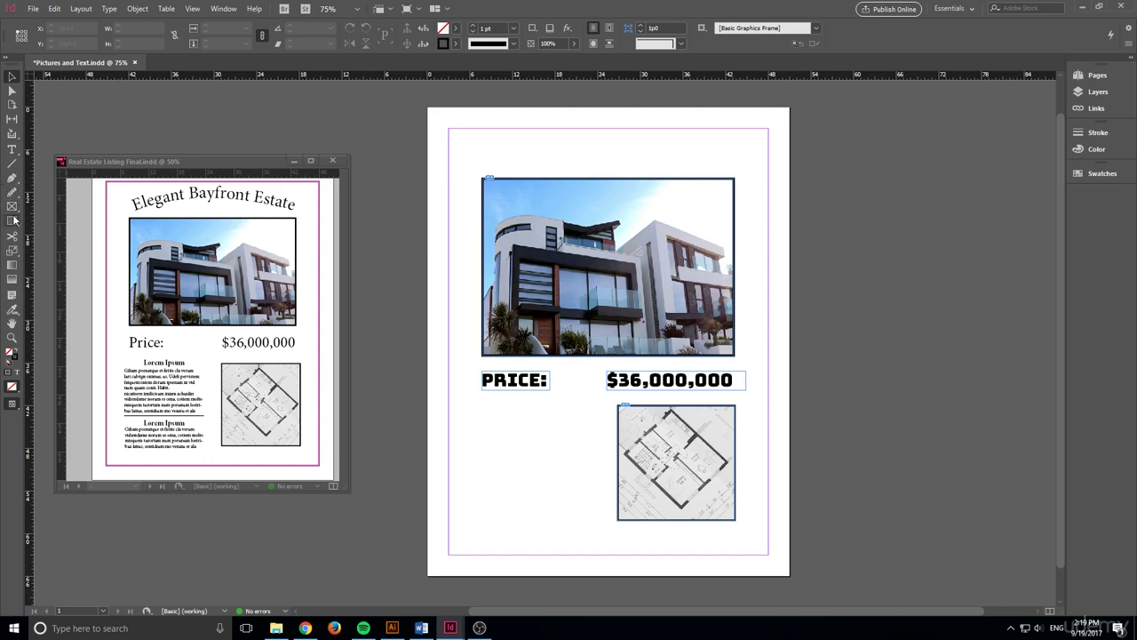
pyautogui.click(11, 149)
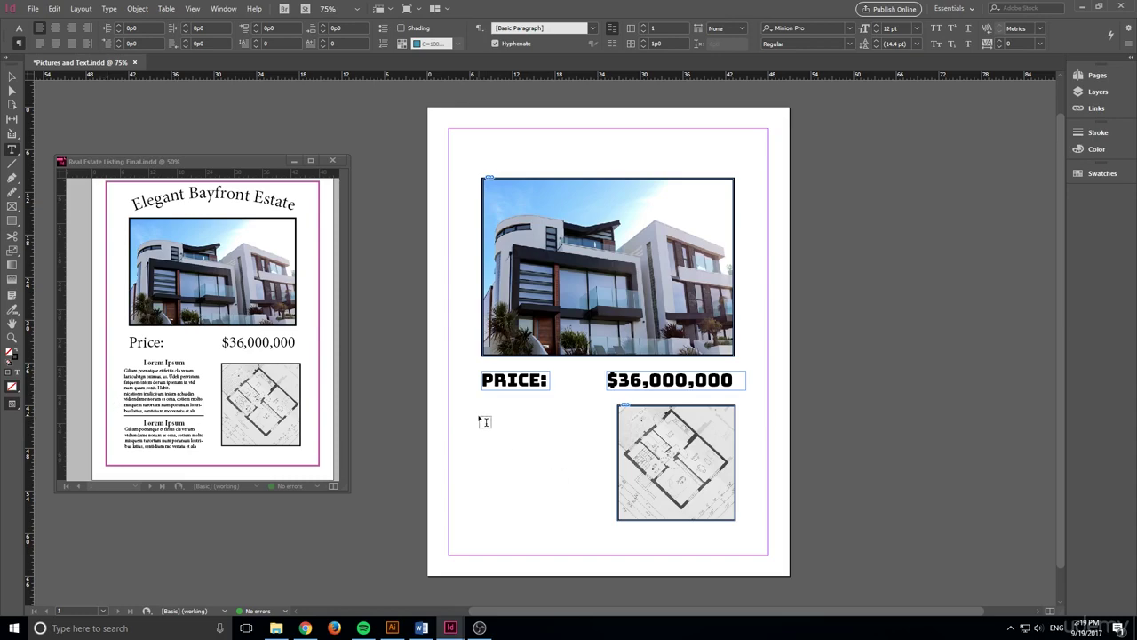
pyautogui.moveTo(469, 422); pyautogui.dragTo(593, 490)
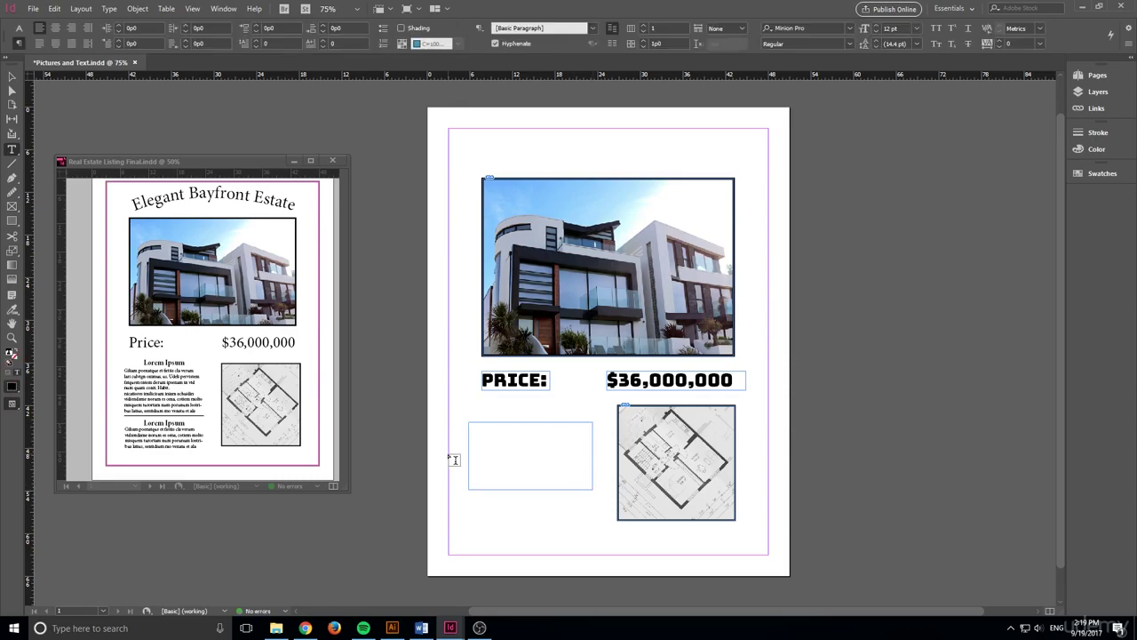
pyautogui.click(14, 78)
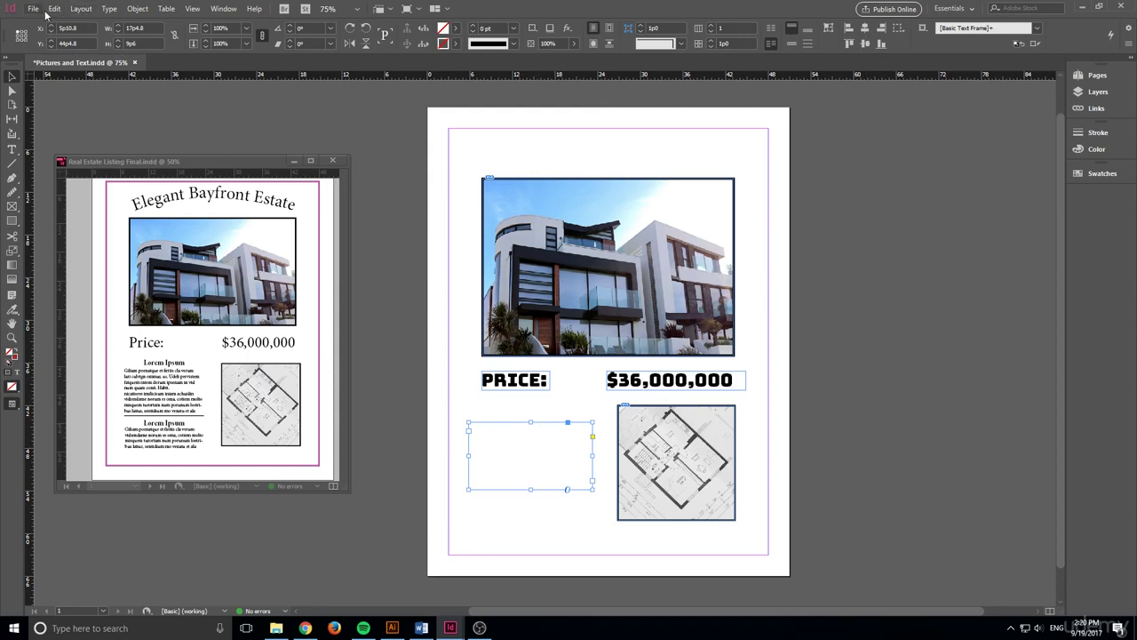
pyautogui.click(108, 11)
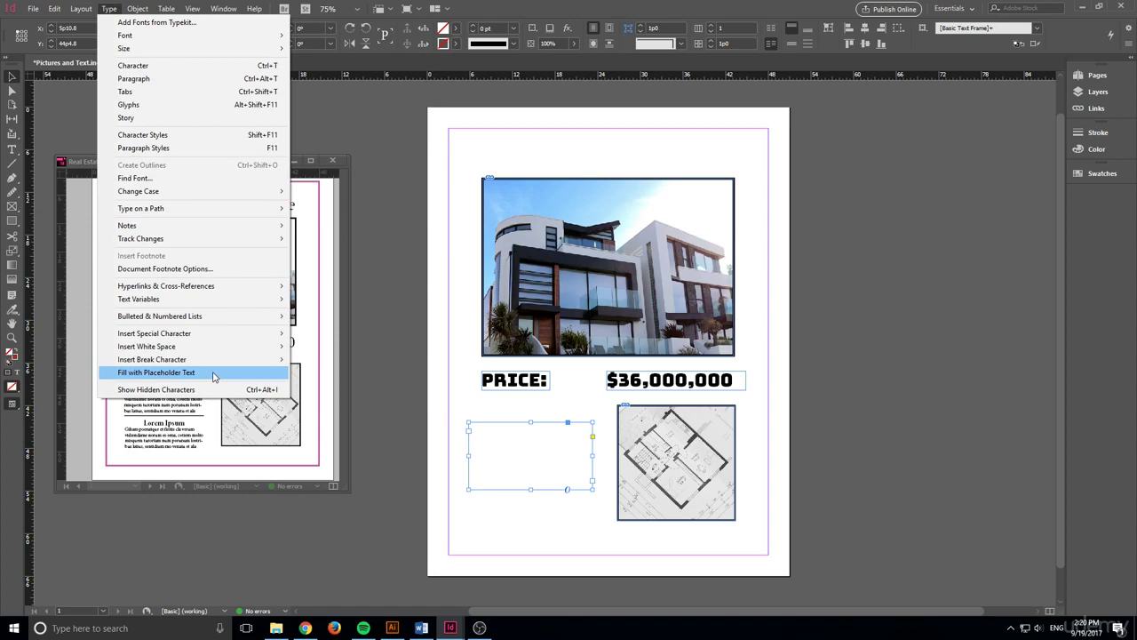
pyautogui.click(164, 375)
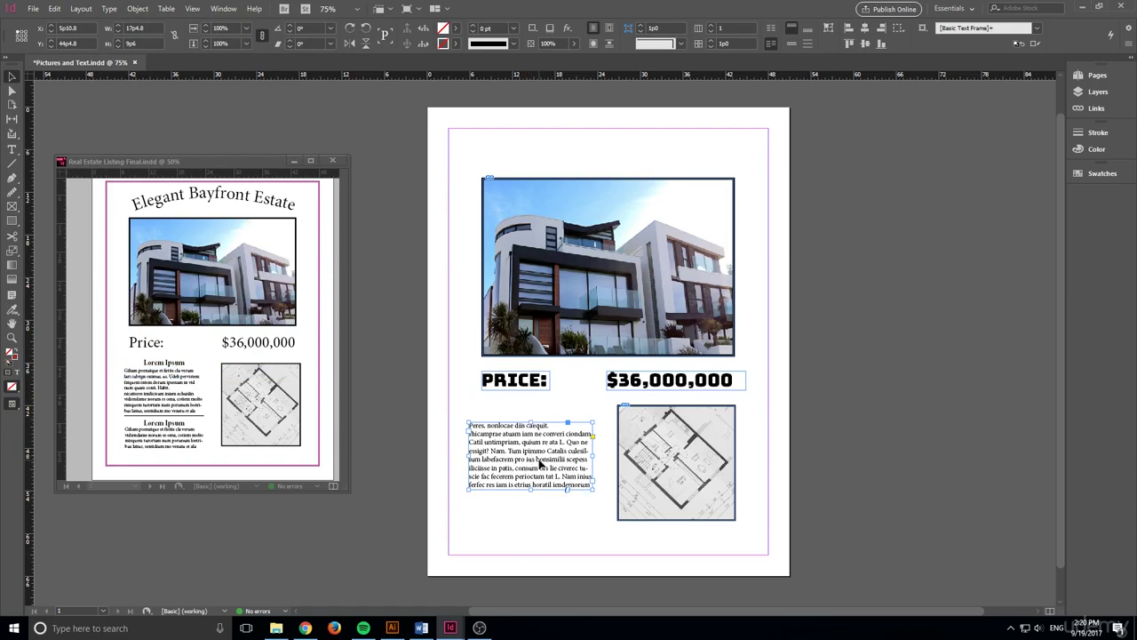
pyautogui.click(544, 541)
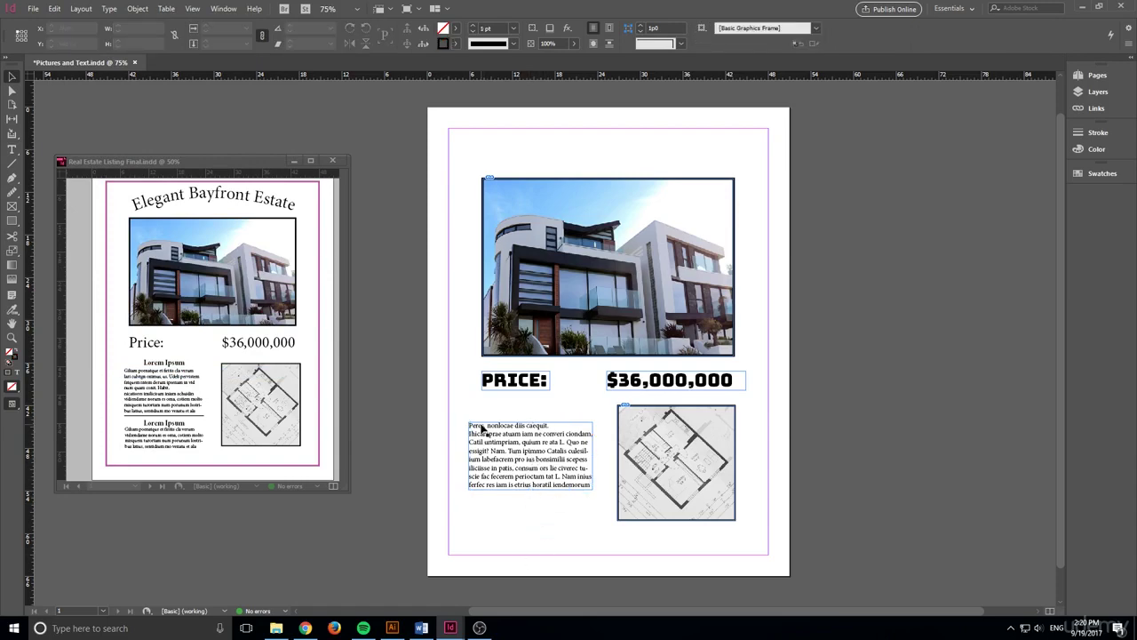
# Move the placeholder paragraph down to about Y 45p4 and draw a text frame about 17p5 by 2p8 directly above it
pyautogui.moveTo(515, 450); pyautogui.dragTo(516, 458)
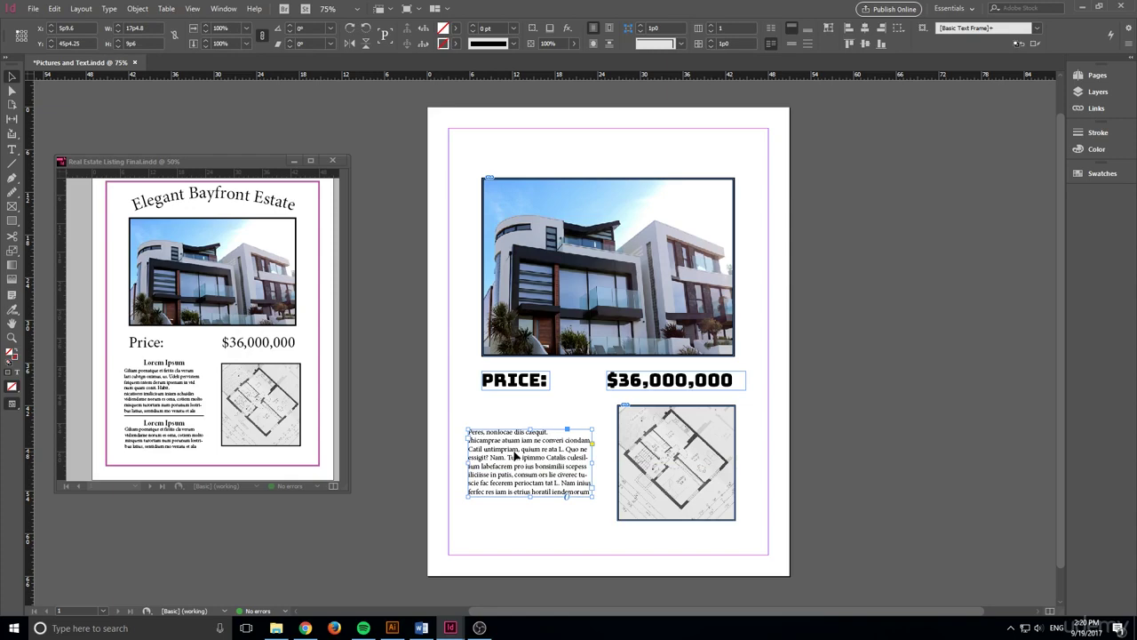
pyautogui.click(526, 538)
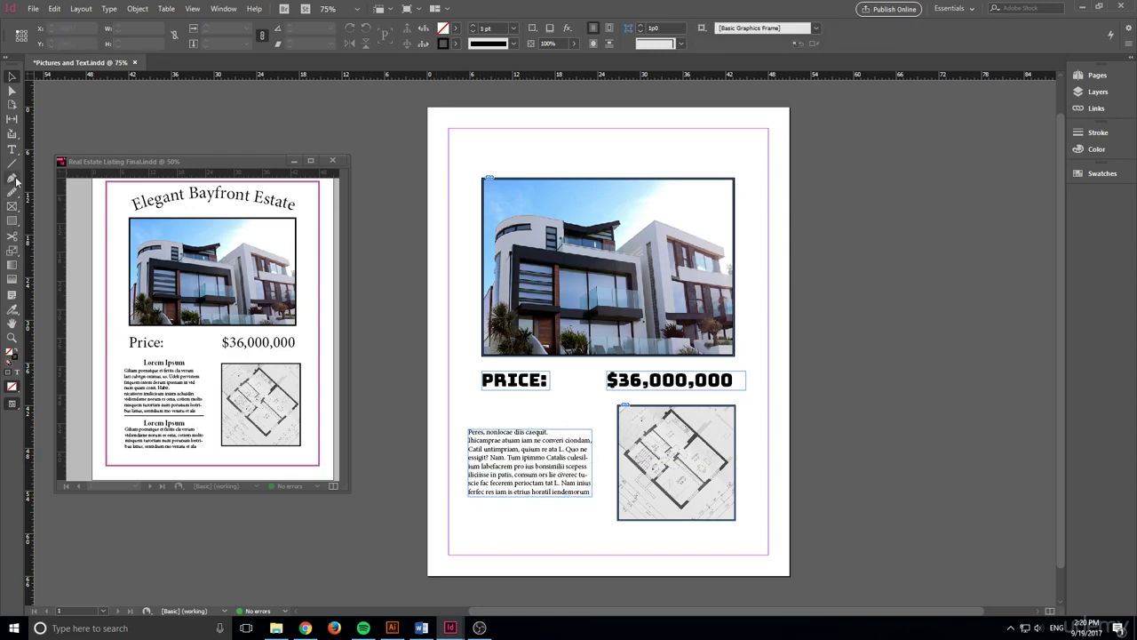
pyautogui.click(11, 149)
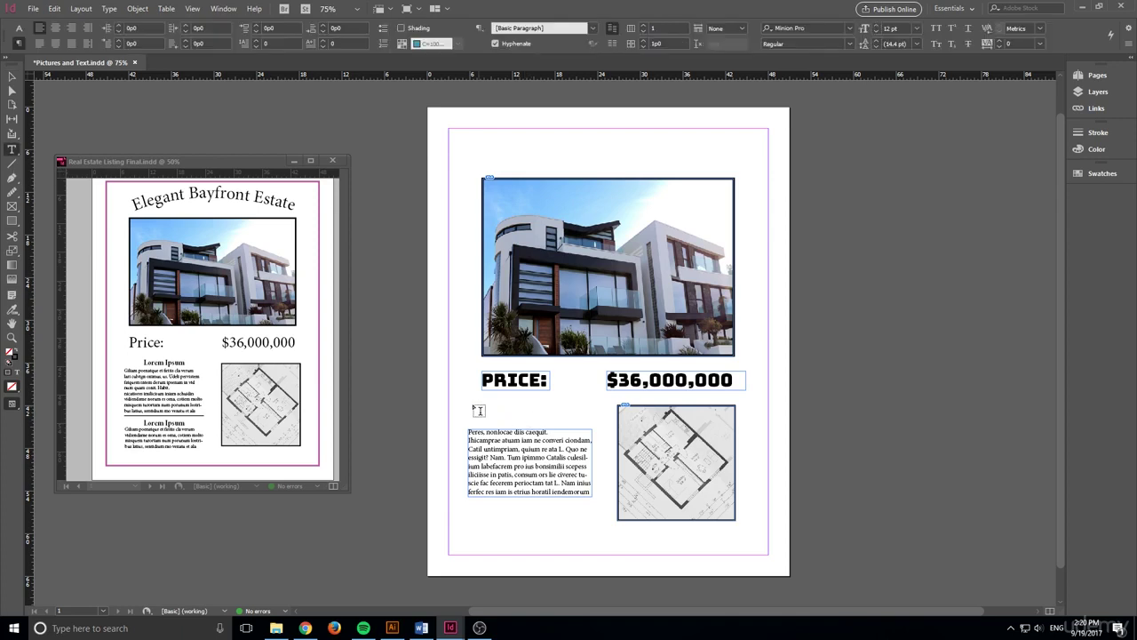
pyautogui.moveTo(469, 405); pyautogui.dragTo(589, 427)
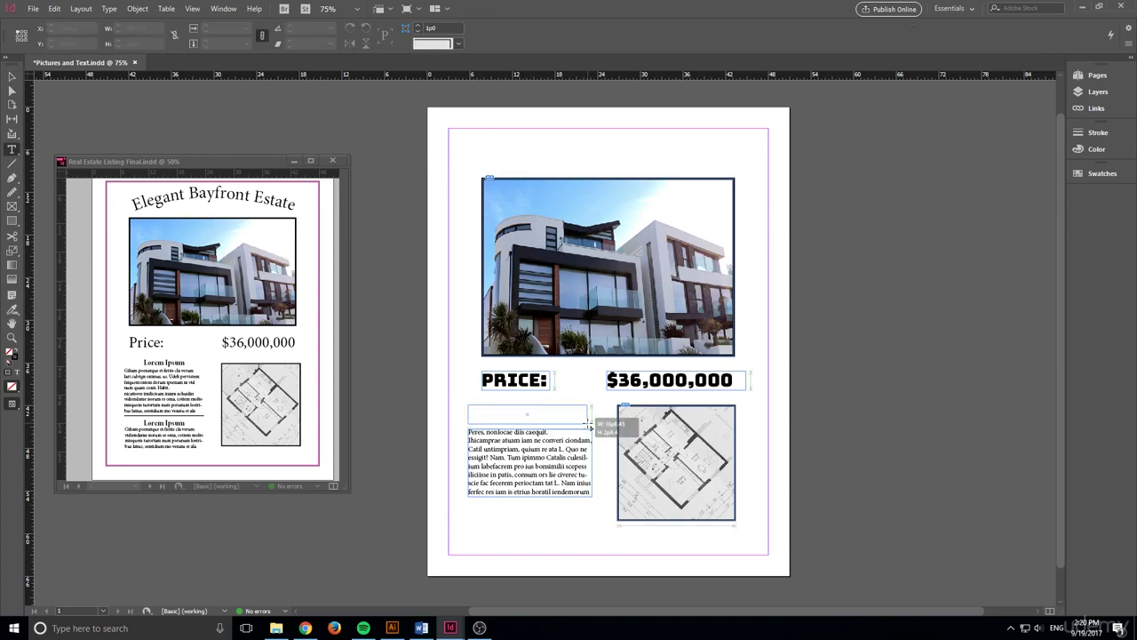
pyautogui.moveTo(589, 427); pyautogui.dragTo(594, 428)
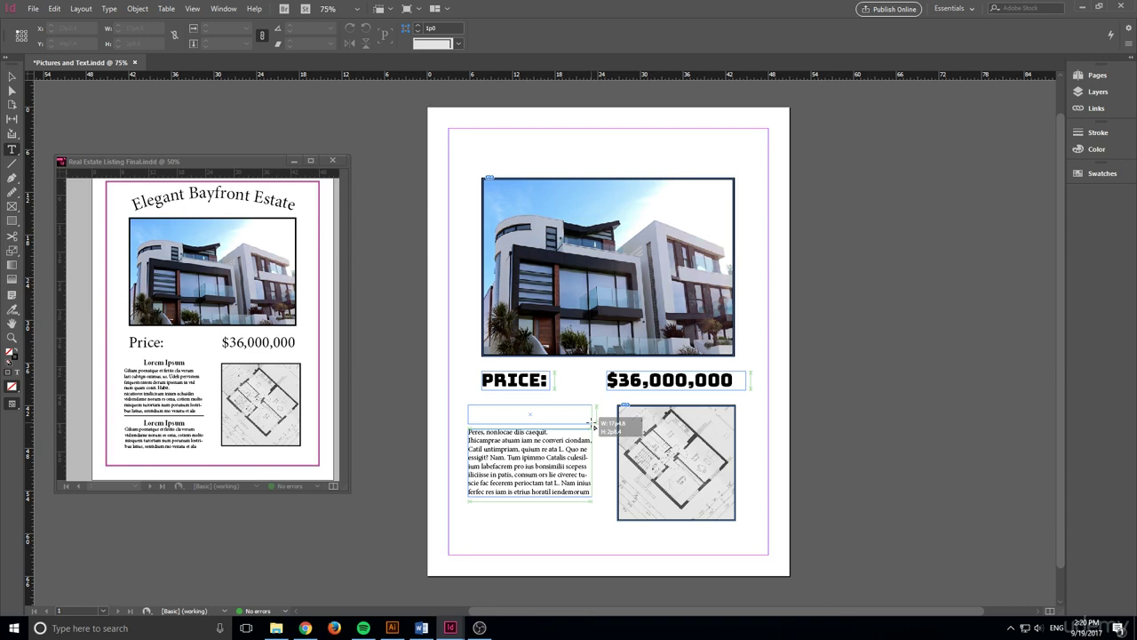
pyautogui.moveTo(594, 427); pyautogui.dragTo(593, 426)
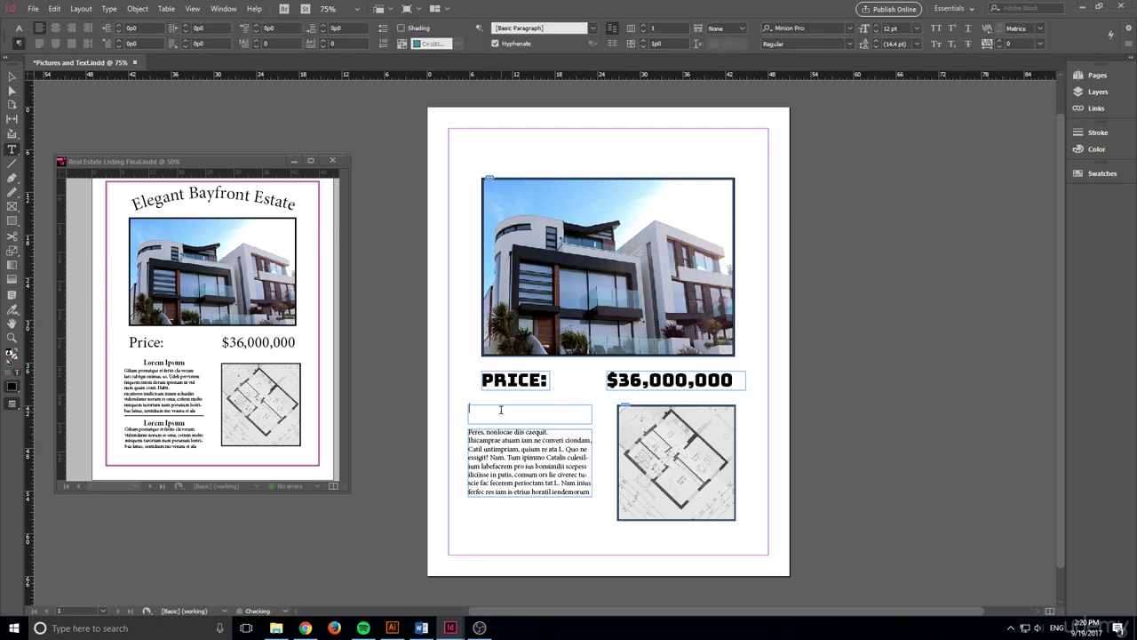
# Enter the heading "Loreum Ipsum" in the frame above the paragraph and set its font size to 20 pt
pyautogui.write('L')
pyautogui.keyDown('shift'); pyautogui.click(440, 408); pyautogui.keyUp('shift')
pyautogui.write('Lo')
pyautogui.moveTo(547, 407); pyautogui.dragTo(441, 436)
pyautogui.click(876, 25)
pyautogui.click(876, 26)
pyautogui.click(876, 26)
pyautogui.click(876, 26)
pyautogui.click(876, 26)
pyautogui.click(877, 26)
pyautogui.click(876, 26)
pyautogui.click(876, 26)
pyautogui.click(19, 29)
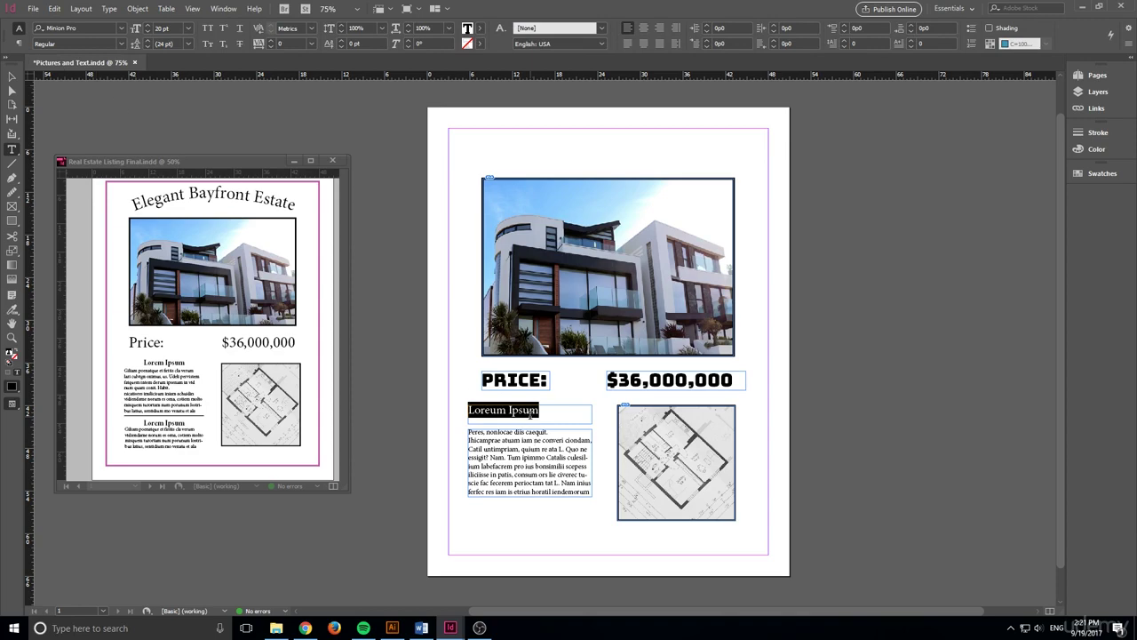
# Center the "Loreum Ipsum" heading horizontally within its frame
pyautogui.click(531, 414)
pyautogui.click(17, 42)
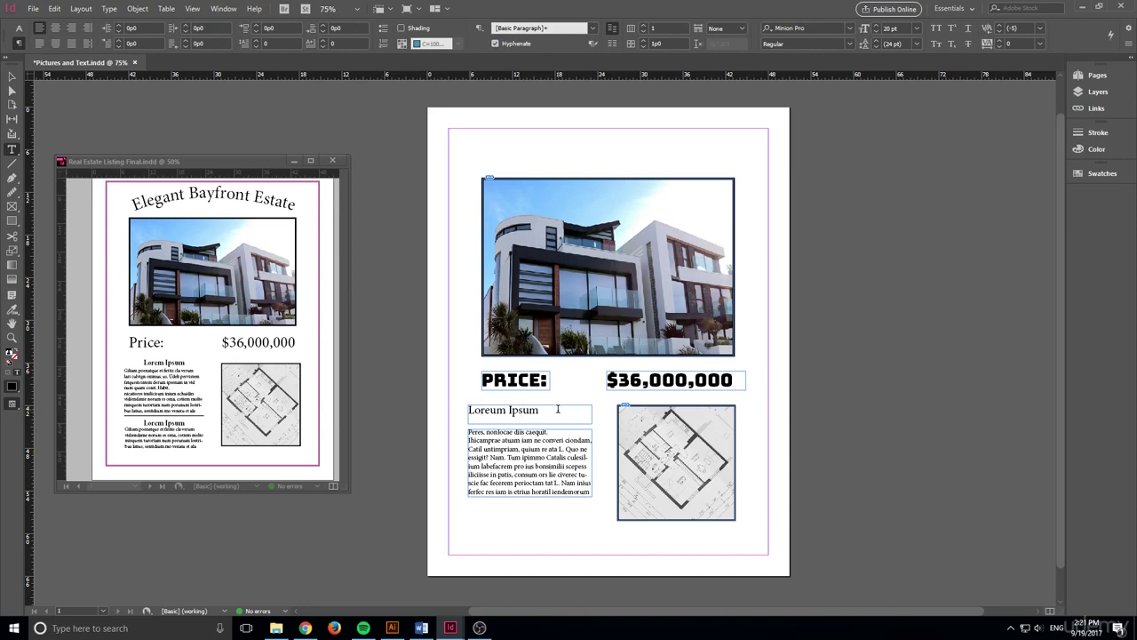
pyautogui.moveTo(558, 410); pyautogui.dragTo(436, 408)
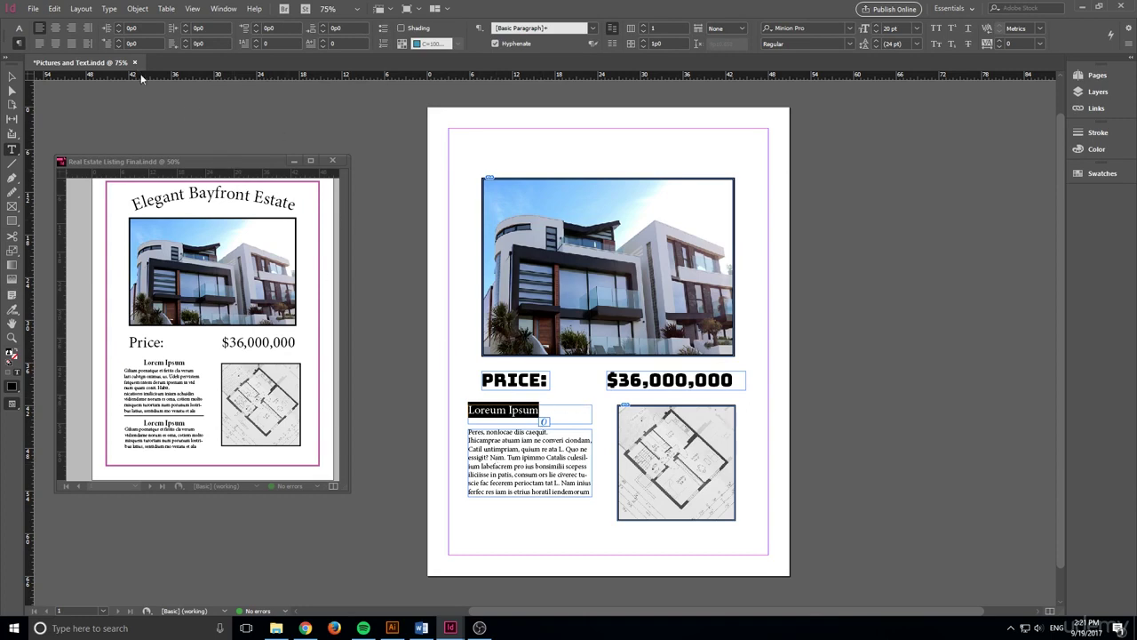
pyautogui.click(51, 30)
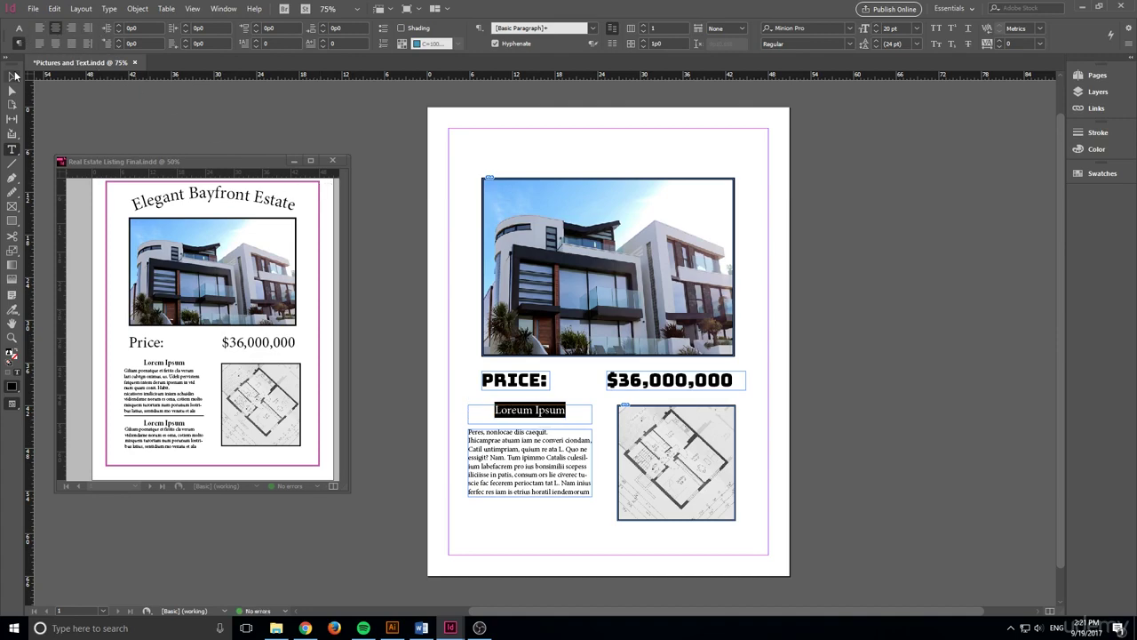
pyautogui.click(11, 75)
pyautogui.moveTo(531, 424); pyautogui.dragTo(531, 415)
pyautogui.hotkey('ctrl', 'z')
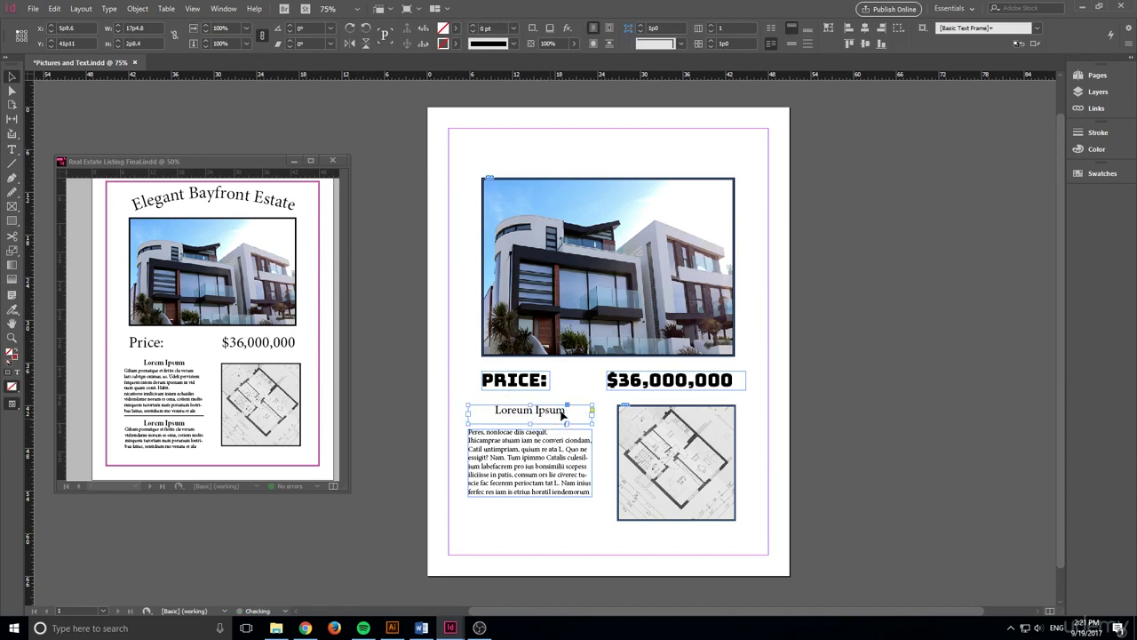
# Set the "Loreum Ipsum" heading's font size to 31 pt
pyautogui.doubleClick(587, 421)
pyautogui.moveTo(569, 410); pyautogui.dragTo(462, 407)
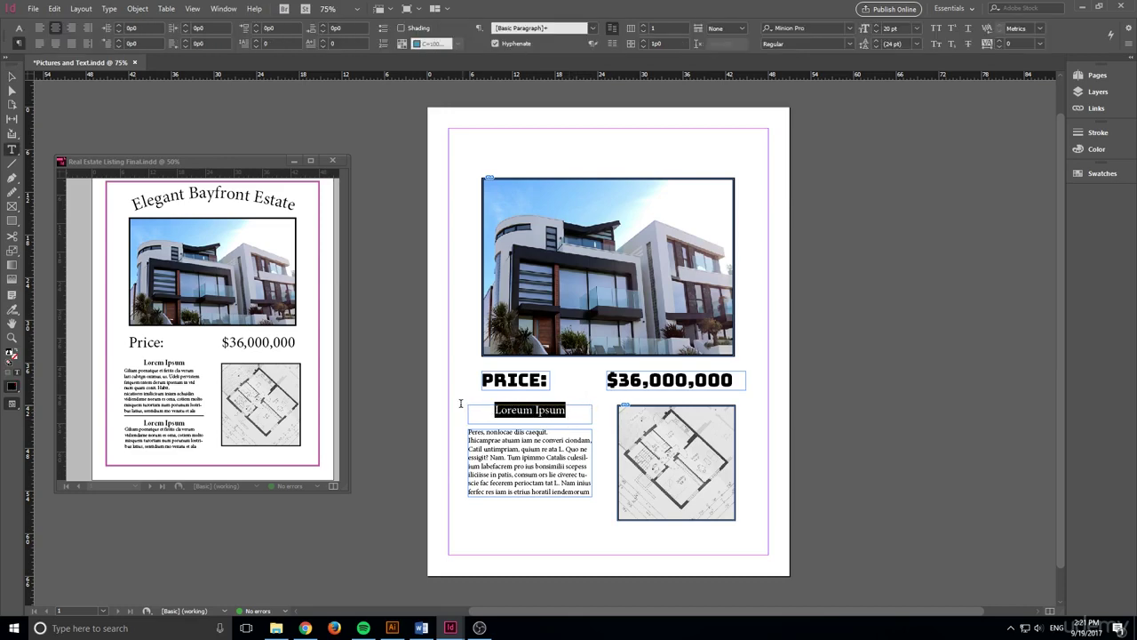
pyautogui.click(877, 26)
pyautogui.click(876, 26)
pyautogui.click(876, 25)
pyautogui.click(877, 26)
pyautogui.click(876, 26)
pyautogui.click(876, 26)
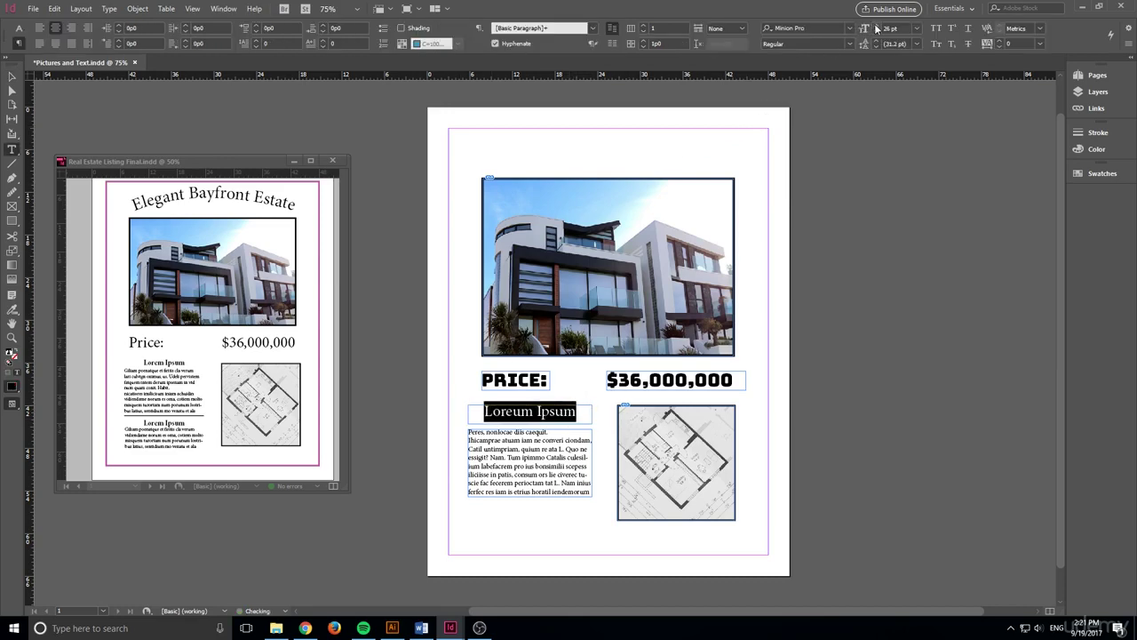
pyautogui.click(877, 26)
pyautogui.click(876, 26)
pyautogui.click(876, 26)
pyautogui.click(876, 26)
pyautogui.click(876, 26)
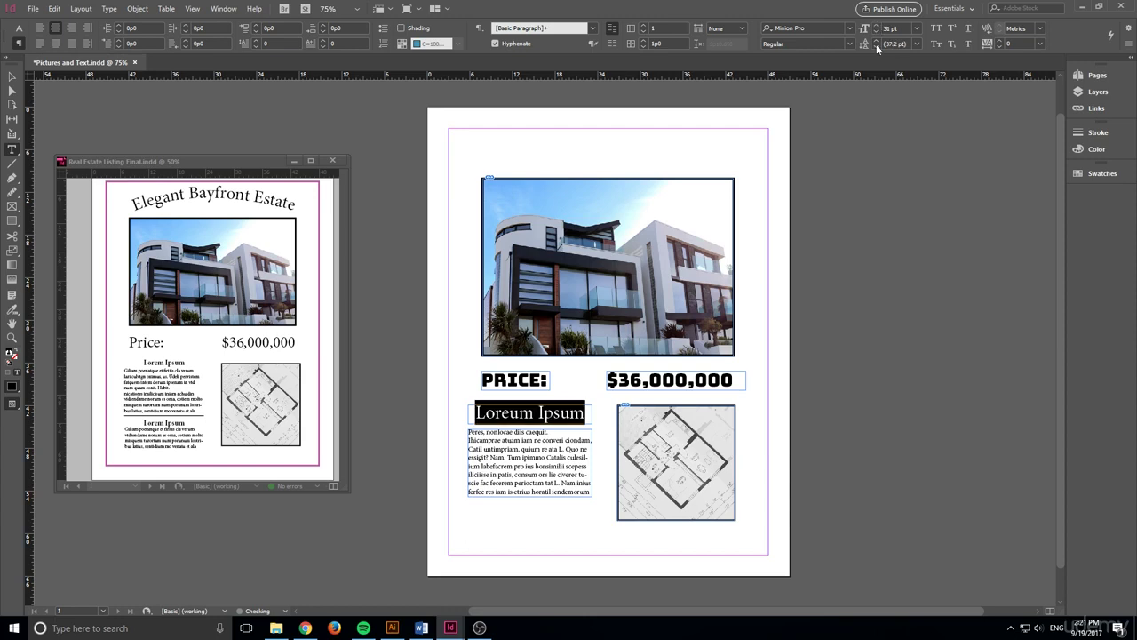
pyautogui.click(871, 296)
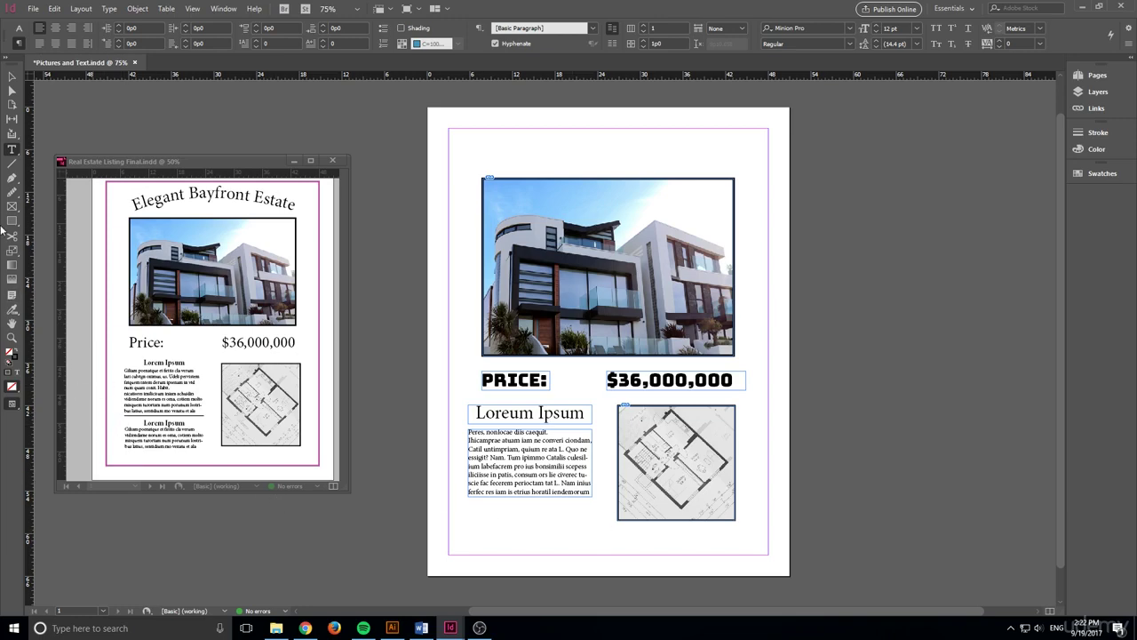
# Draw a horizontal line about 17p5 long just beneath the placeholder paragraph and set its stroke weight to 3 pt
pyautogui.click(11, 165)
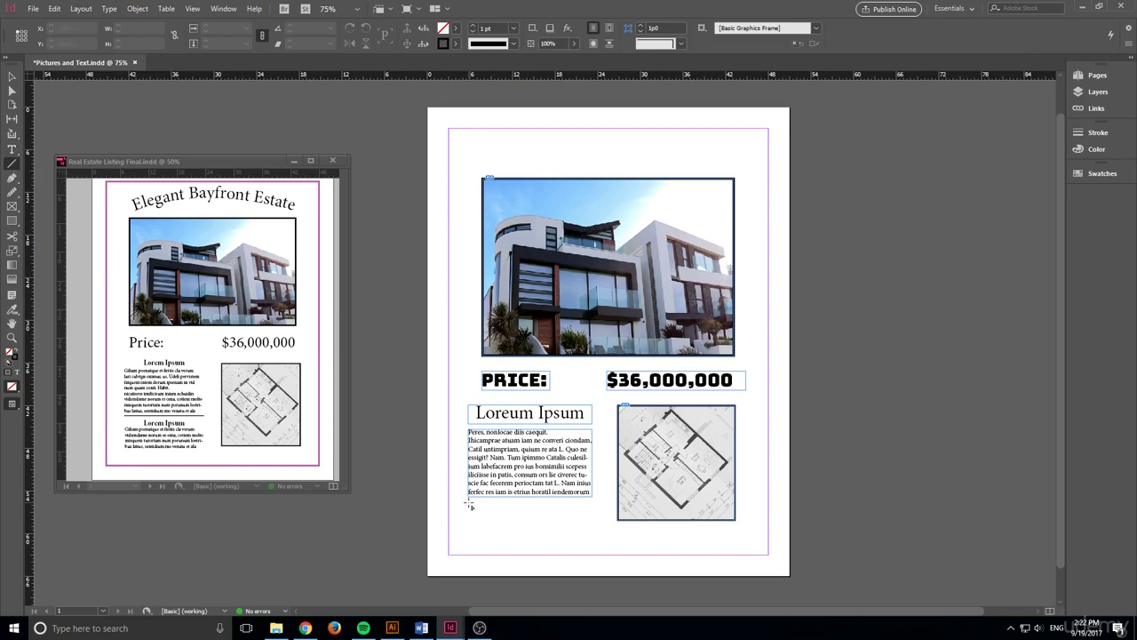
pyautogui.moveTo(468, 502)
pyautogui.mouseDown()
pyautogui.moveTo(609, 508)
pyautogui.moveTo(588, 503)
pyautogui.moveTo(564, 563)
pyautogui.moveTo(523, 598)
pyautogui.moveTo(504, 598)
pyautogui.moveTo(487, 547)
pyautogui.moveTo(549, 484)
pyautogui.moveTo(449, 449)
pyautogui.moveTo(596, 569)
pyautogui.moveTo(451, 322)
pyautogui.moveTo(418, 444)
pyautogui.moveTo(468, 542)
pyautogui.moveTo(551, 418)
pyautogui.moveTo(587, 526)
pyautogui.moveTo(607, 455)
pyautogui.moveTo(592, 466)
pyautogui.mouseUp()
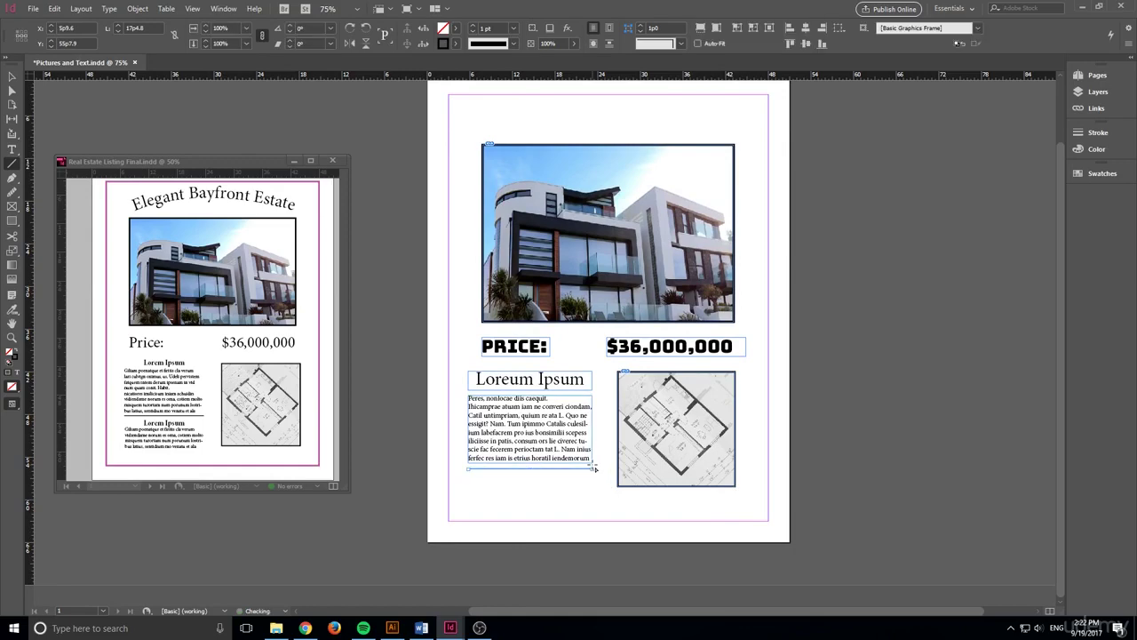
pyautogui.click(472, 25)
pyautogui.click(472, 26)
pyautogui.click(12, 77)
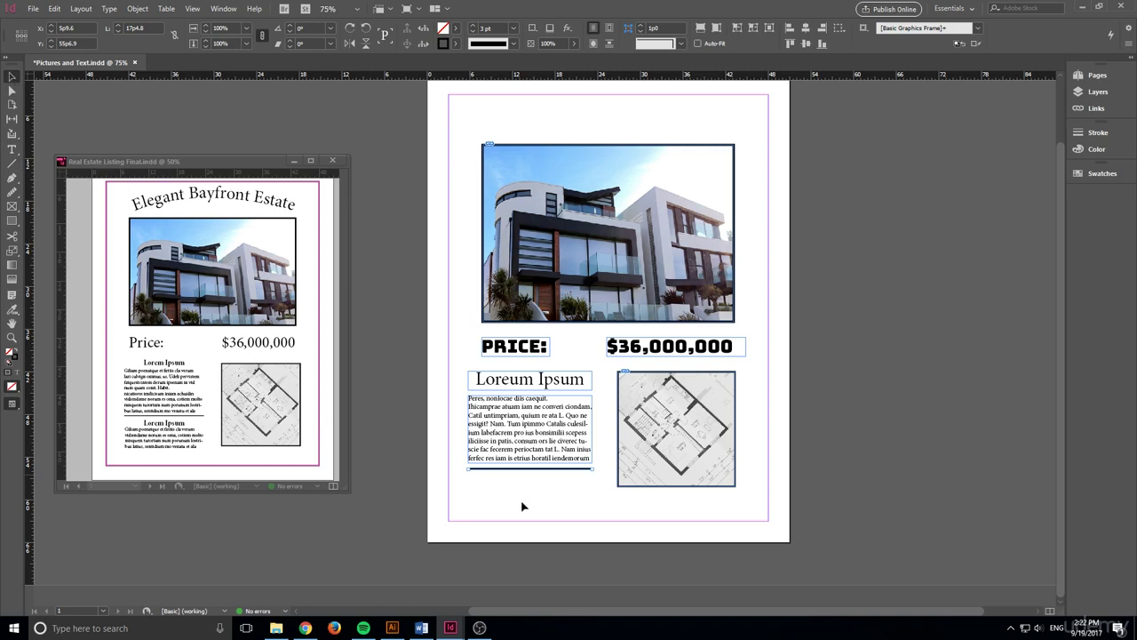
pyautogui.click(626, 567)
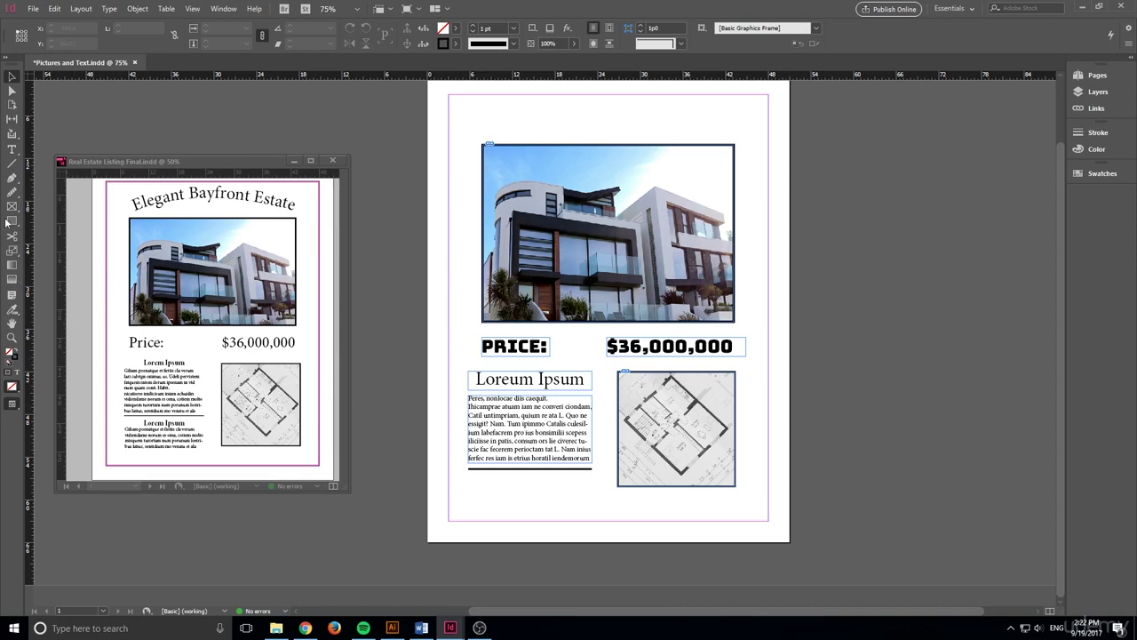
# Draw a second text frame beneath the divider line, matching its width, fill it with placeholder text and preview the page
pyautogui.click(11, 148)
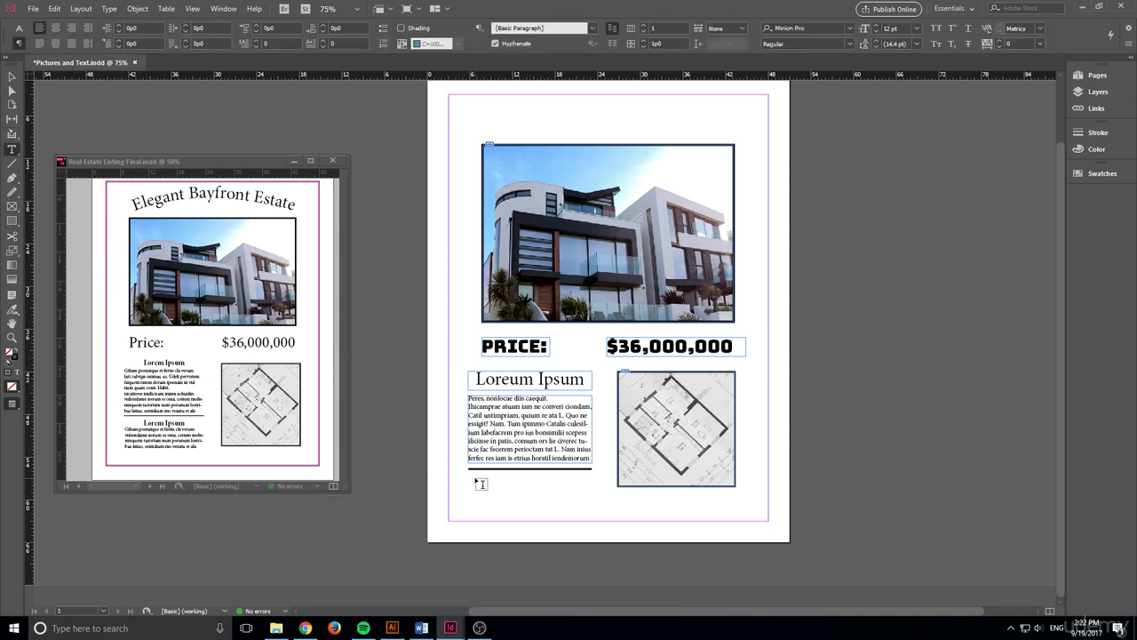
pyautogui.moveTo(469, 477); pyautogui.dragTo(591, 512)
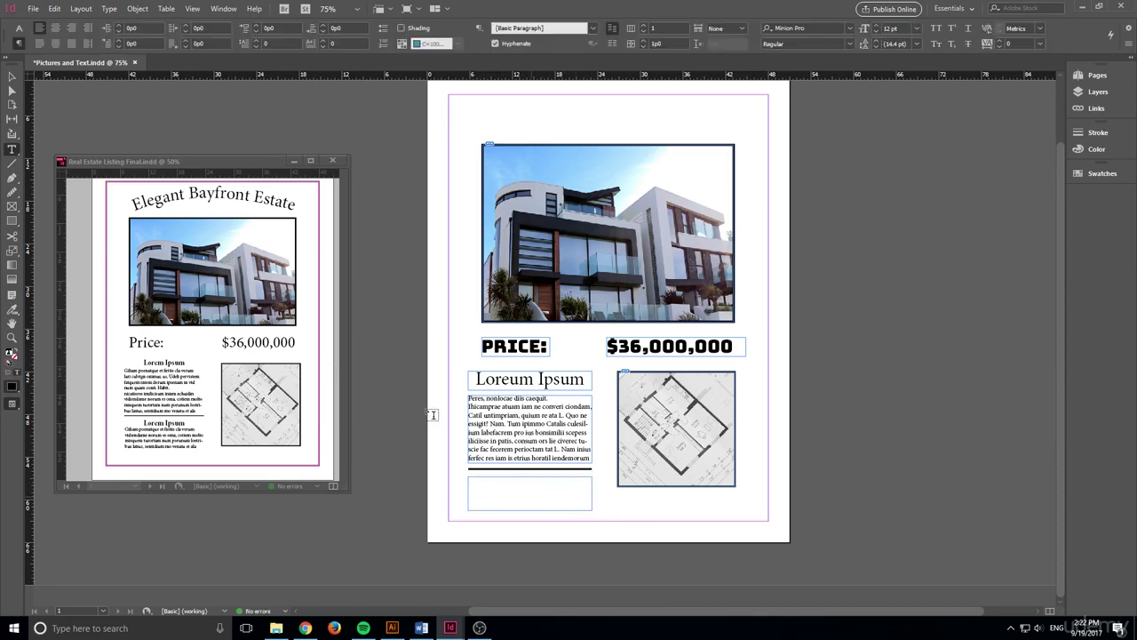
pyautogui.click(118, 8)
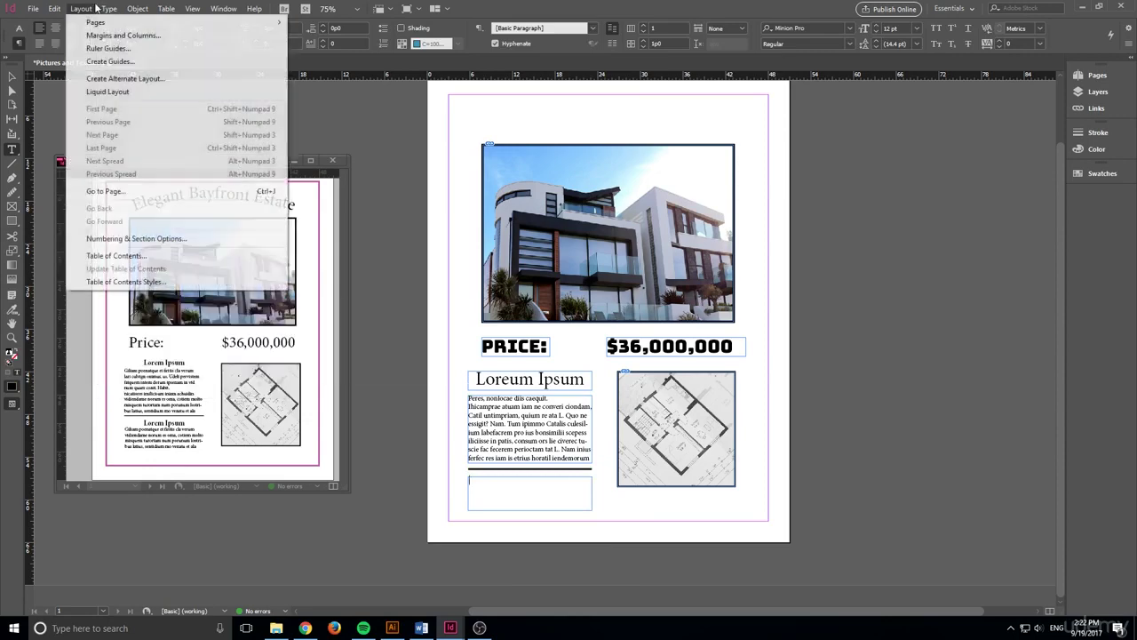
pyautogui.click(169, 372)
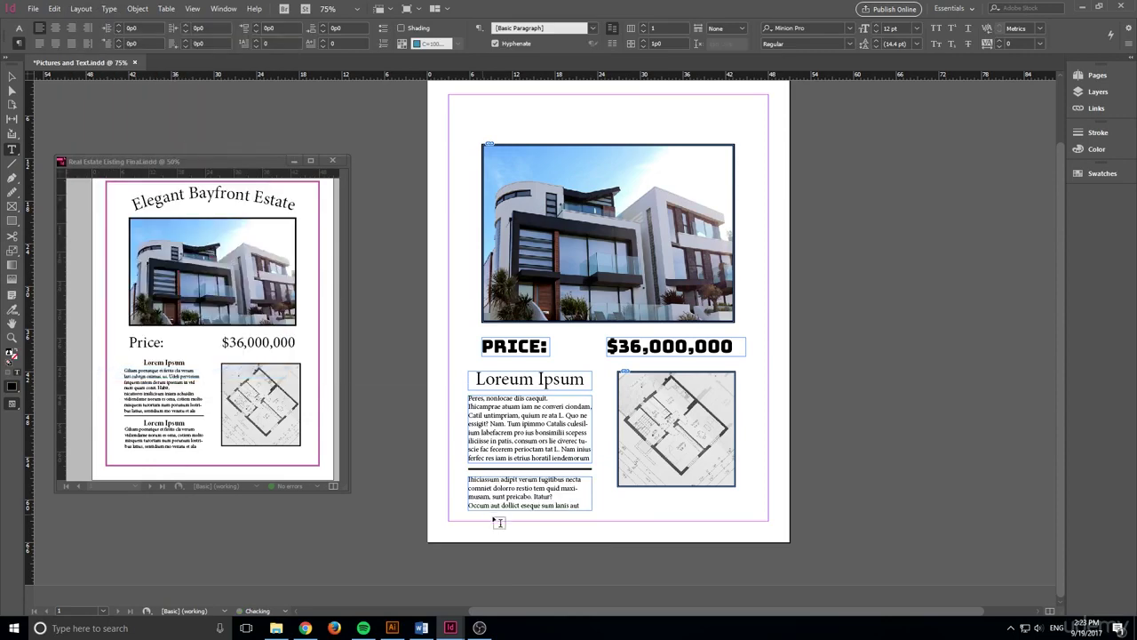
pyautogui.click(956, 378)
pyautogui.click(12, 76)
pyautogui.press('w')
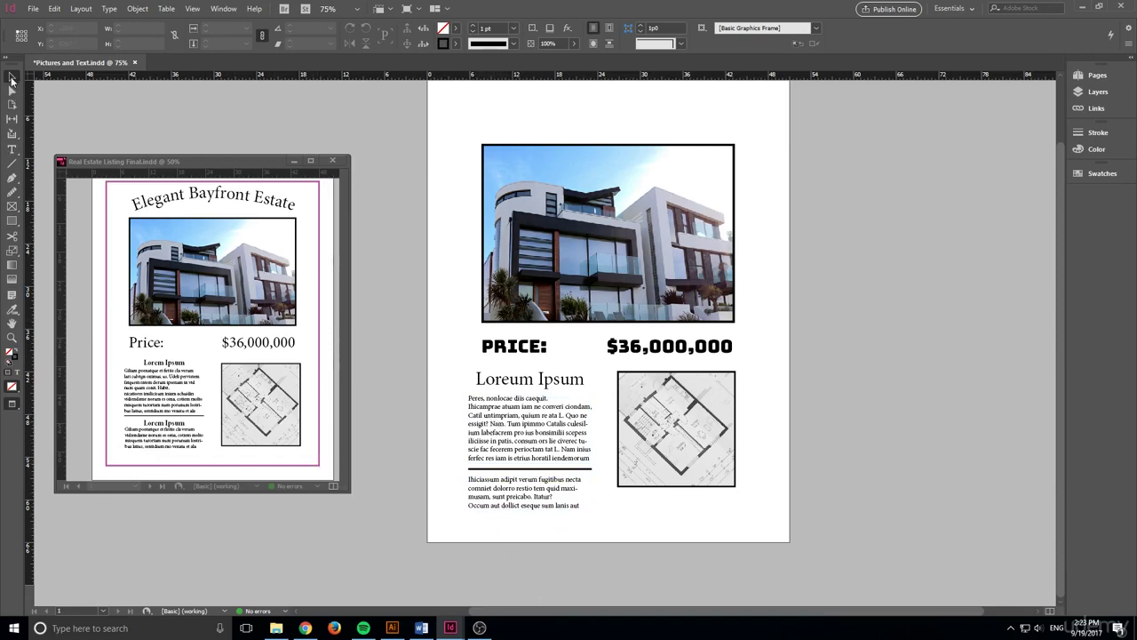
# Shorten the first placeholder paragraph's frame from its bottom edge to about 7p6 high
pyautogui.click(582, 451)
pyautogui.press('w')
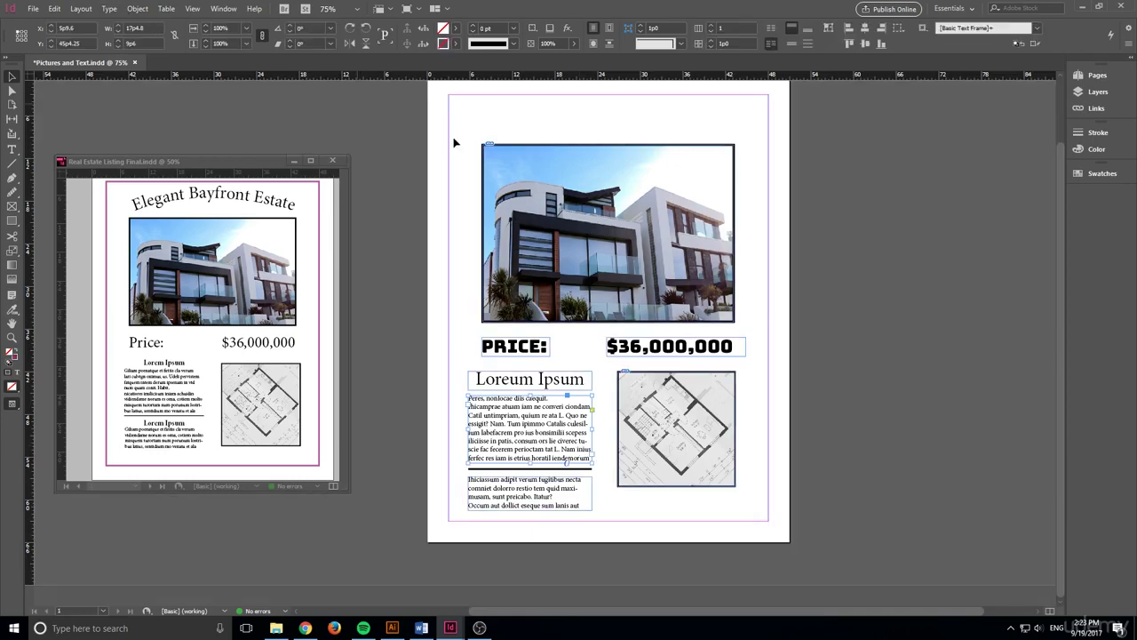
pyautogui.moveTo(530, 463); pyautogui.dragTo(522, 446)
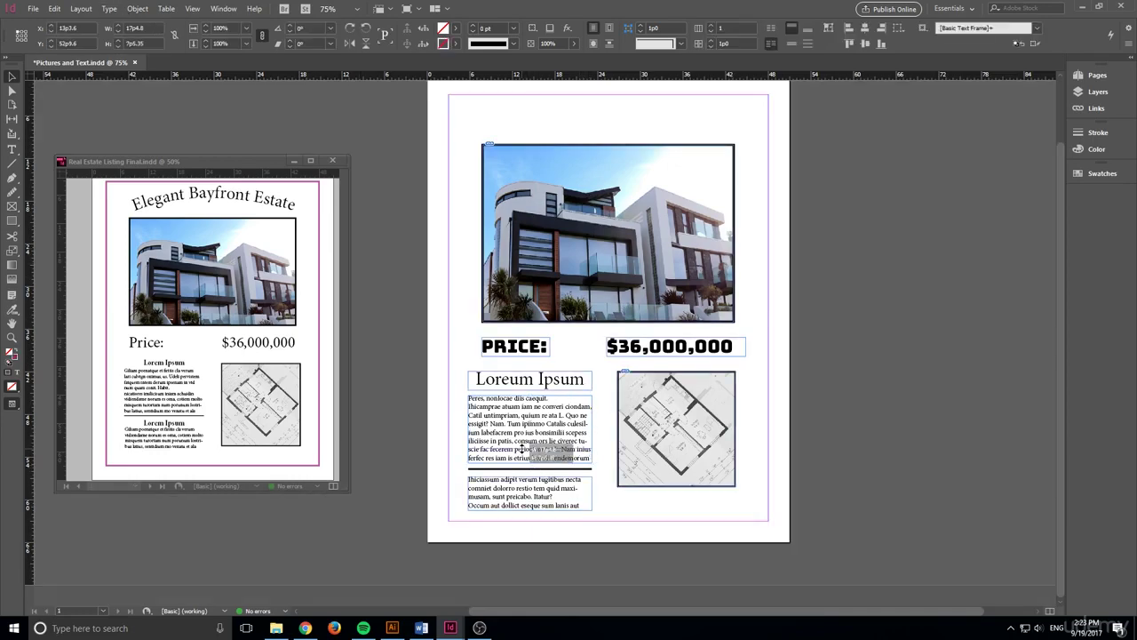
# Move the divider line and lower paragraph up together to about Y 53p7, closer to the first paragraph
pyautogui.click(530, 505)
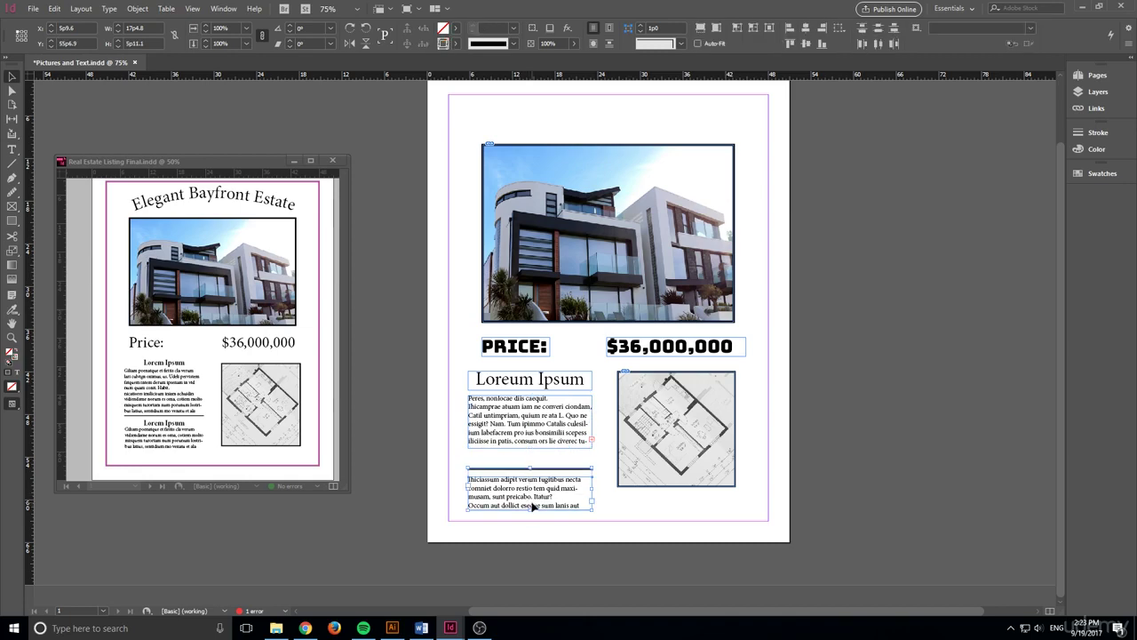
pyautogui.press('Up')
pyautogui.press('Up')
pyautogui.press('Up')
pyautogui.hotkey('shift', 'Up')
pyautogui.hotkey('shift', 'Up')
pyautogui.hotkey('shift', 'Down')
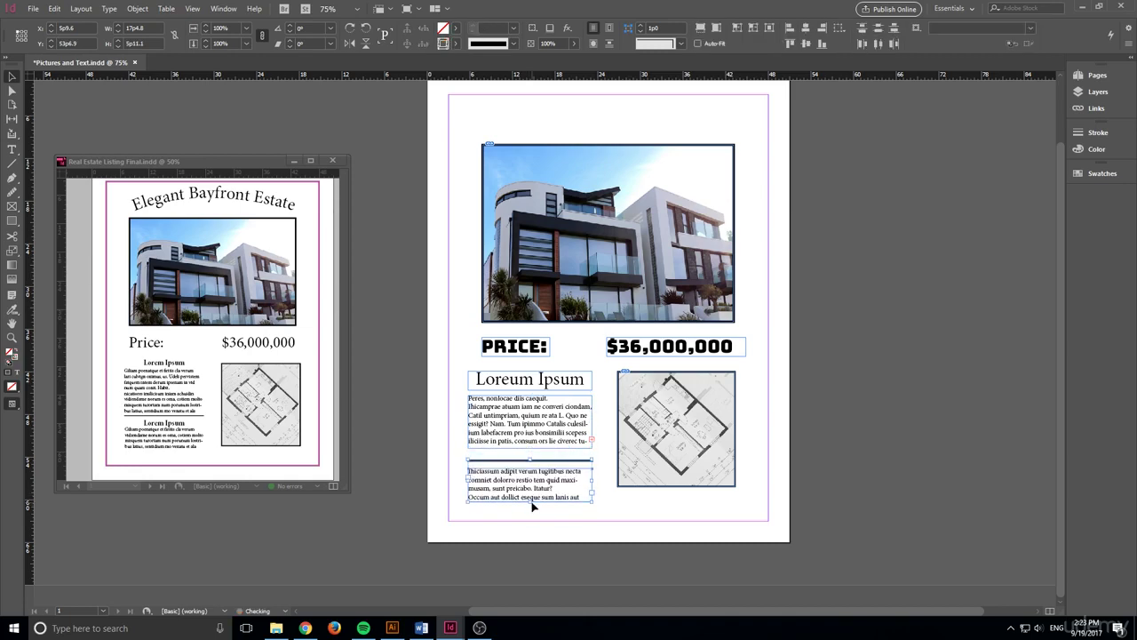
pyautogui.hotkey('shift', 'Up')
pyautogui.press('Down')
pyautogui.press('Up')
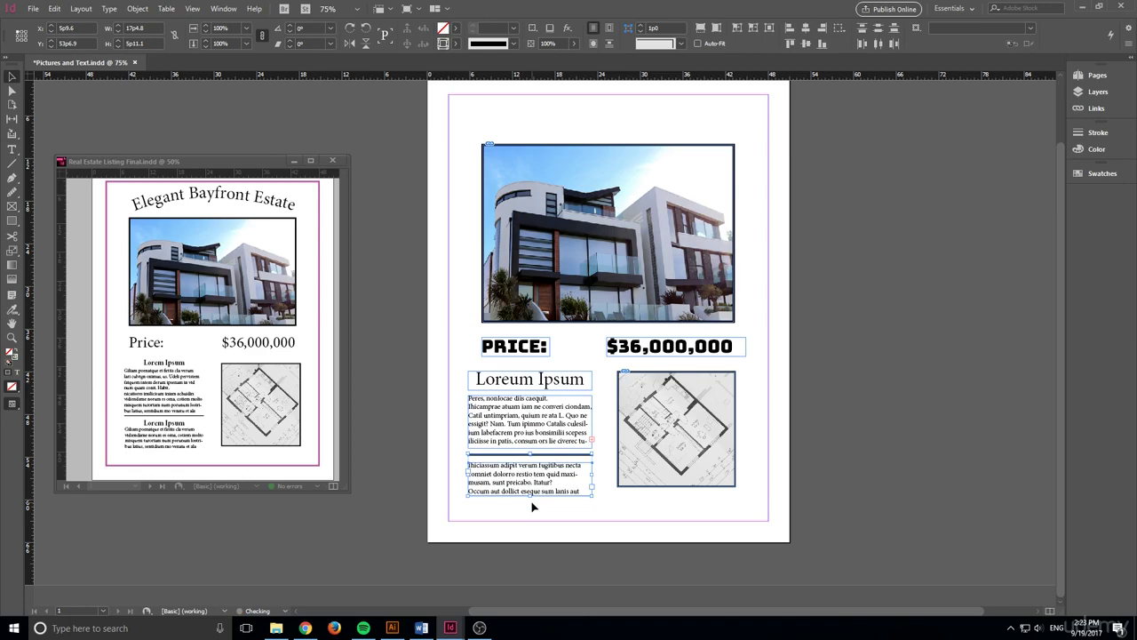
pyautogui.click(539, 555)
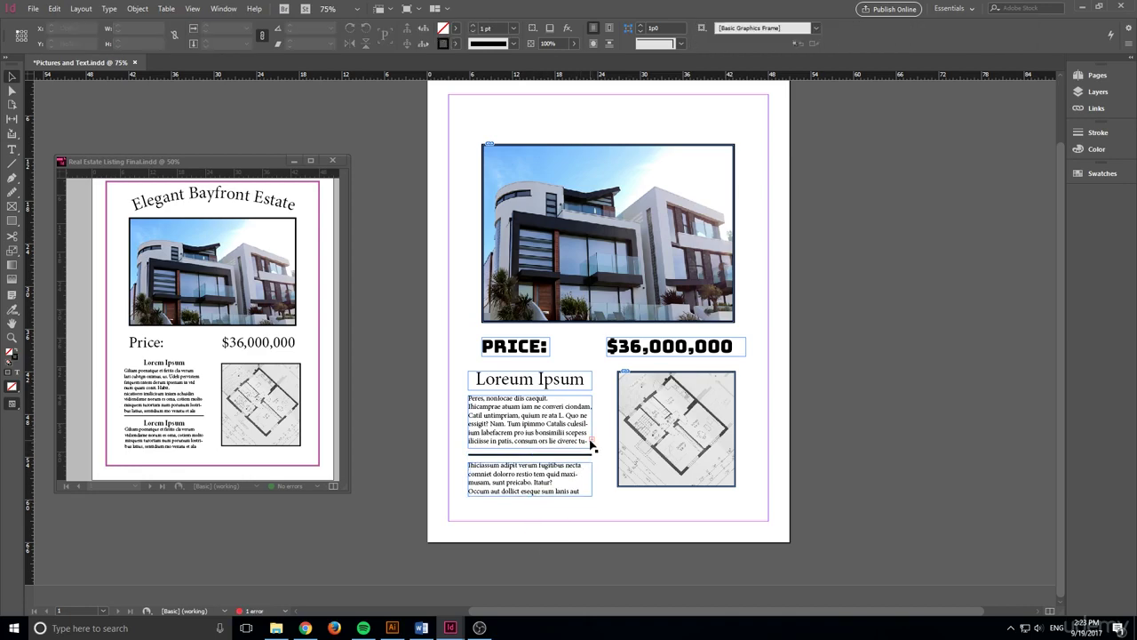